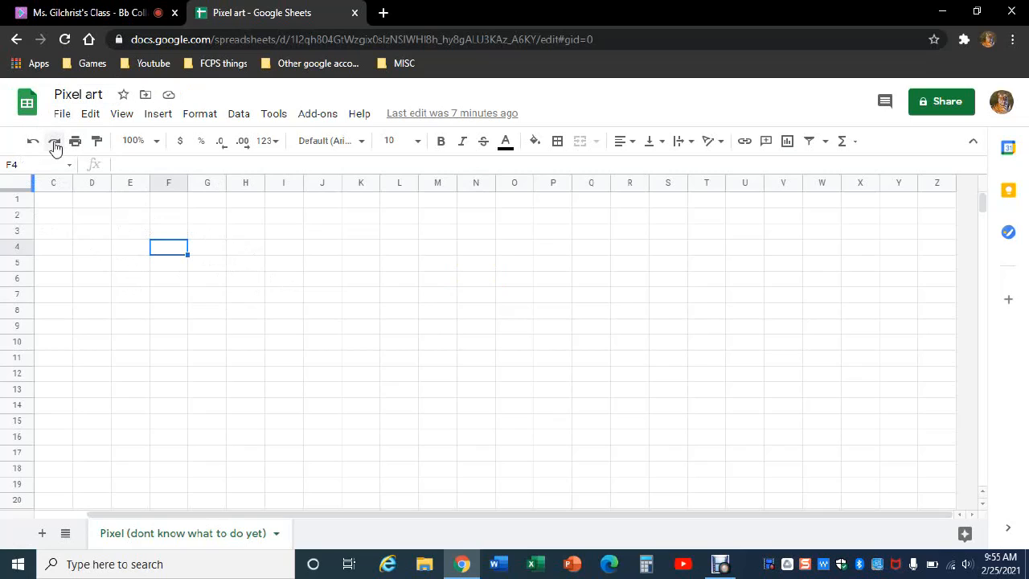
Undo the spreadsheet's earlier edits back to an empty sheet with the default column widths and row heights
left_click(32, 143)
left_click(32, 145)
left_click(32, 145)
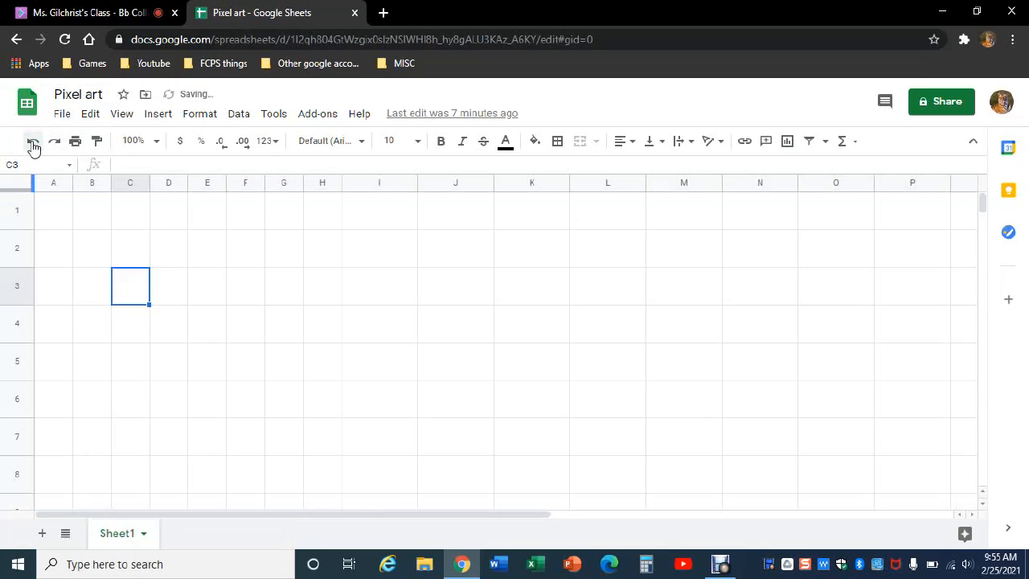
left_click(54, 145)
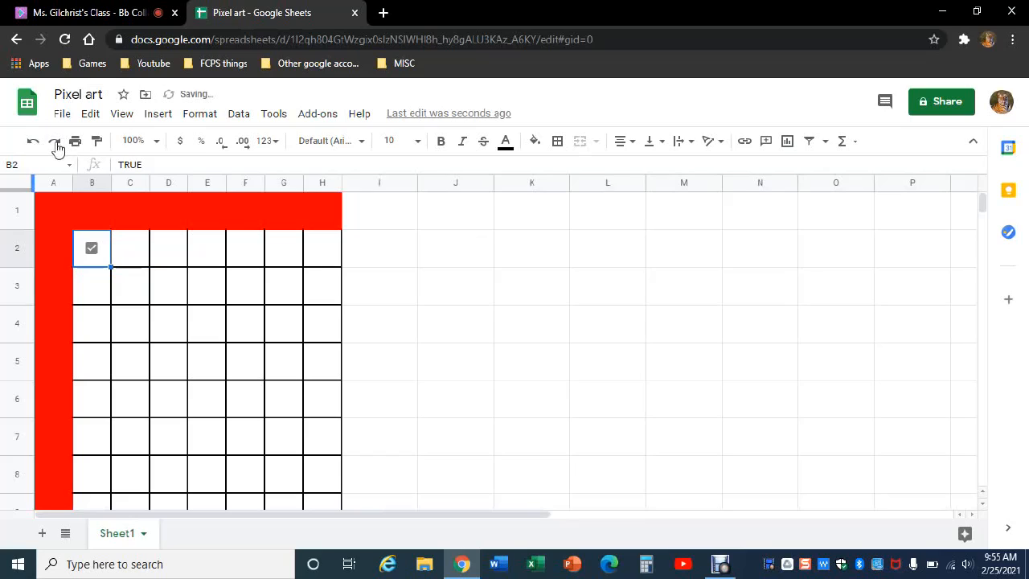
left_click(56, 146)
left_click(56, 149)
left_click(31, 145)
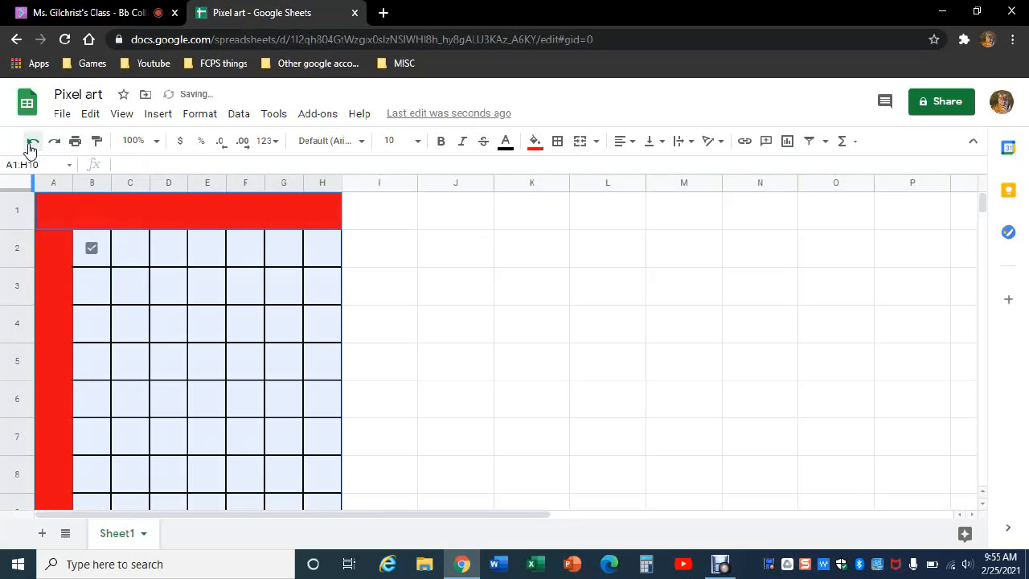
left_click(30, 147)
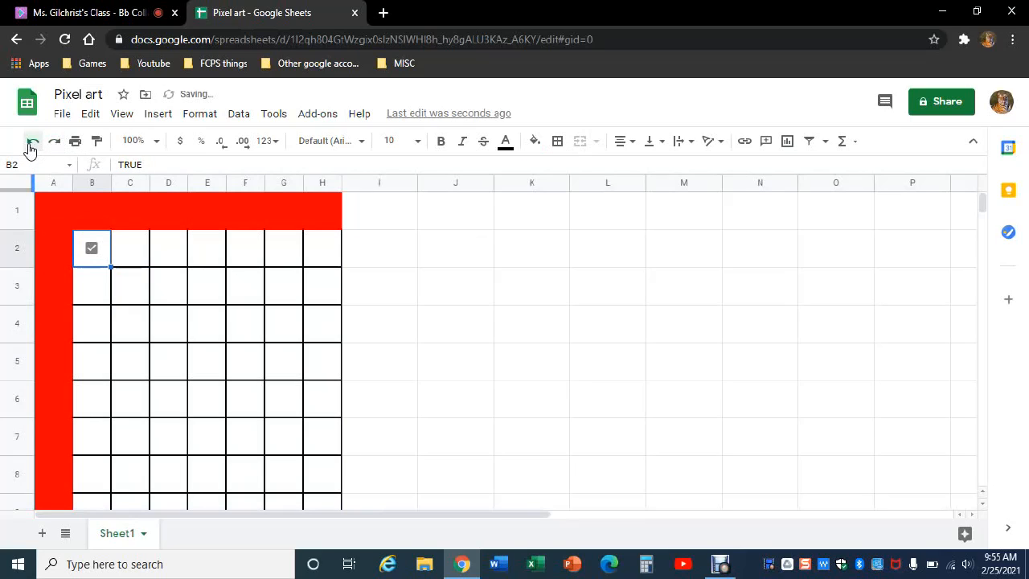
left_click(29, 146)
left_click(30, 147)
left_click(29, 147)
left_click(30, 146)
left_click(30, 146)
left_click(30, 146)
left_click(30, 146)
left_click(30, 146)
left_click(30, 146)
left_click(29, 146)
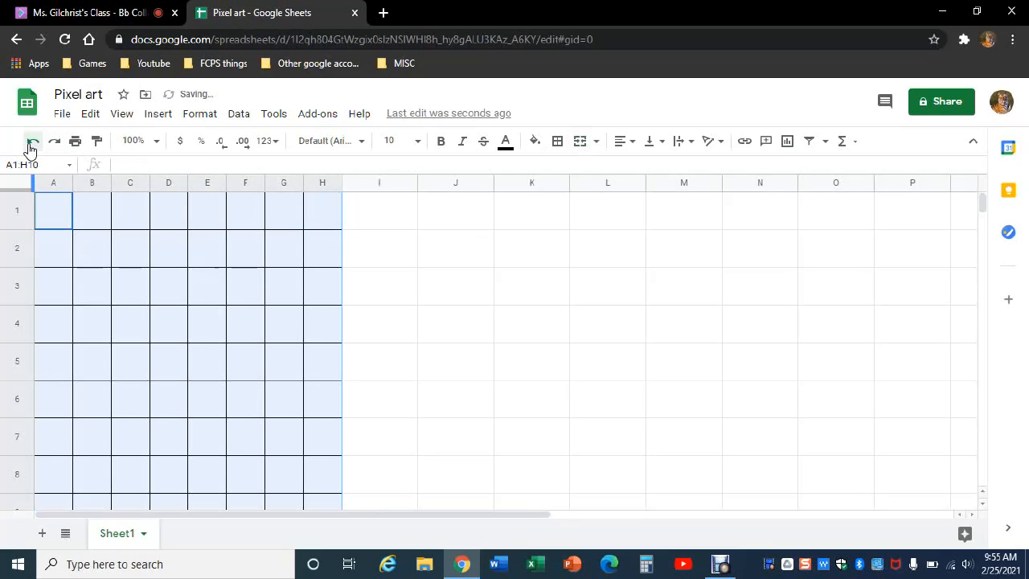
left_click(30, 147)
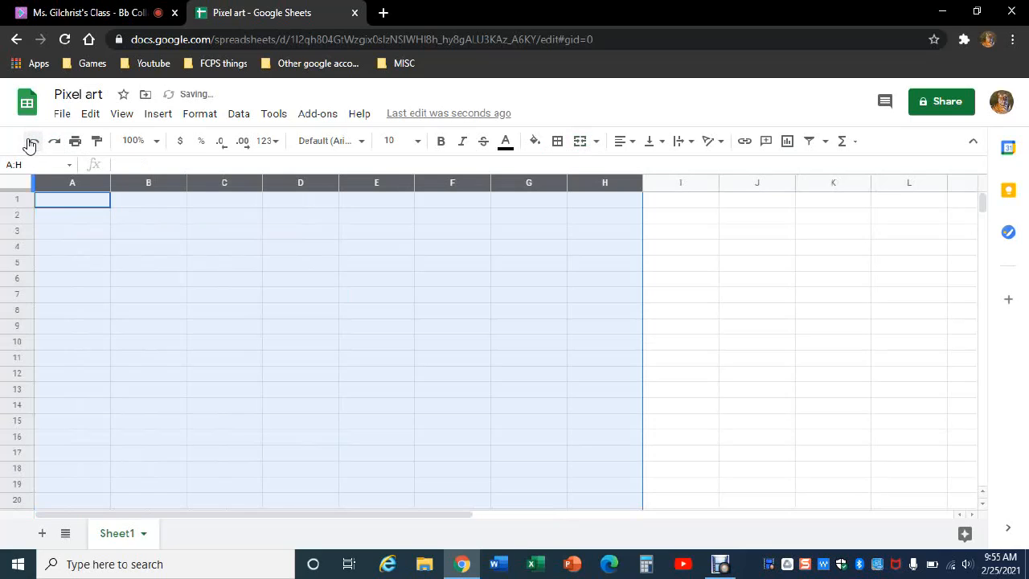
left_click(244, 314)
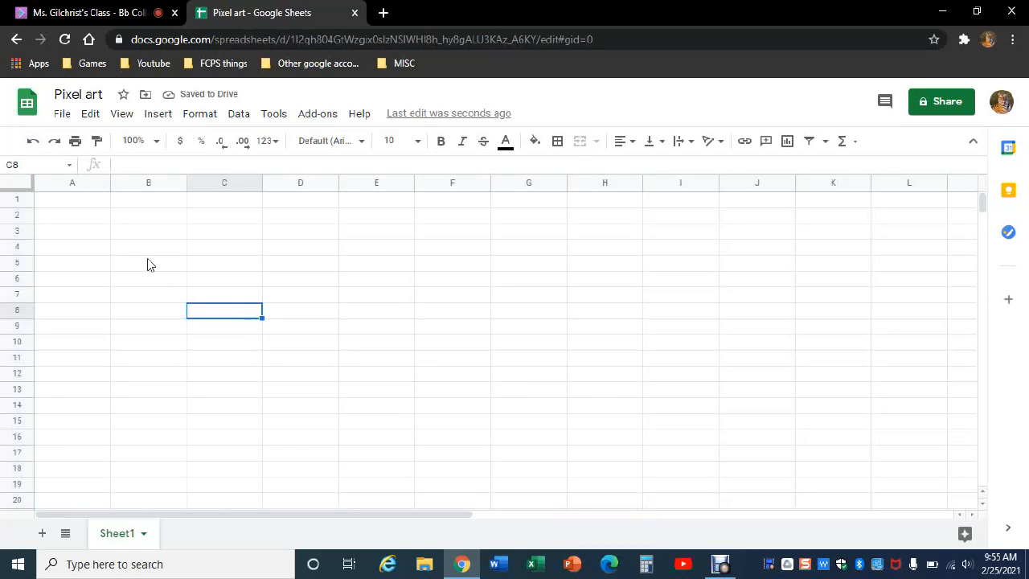
left_click(147, 251)
left_click(473, 268)
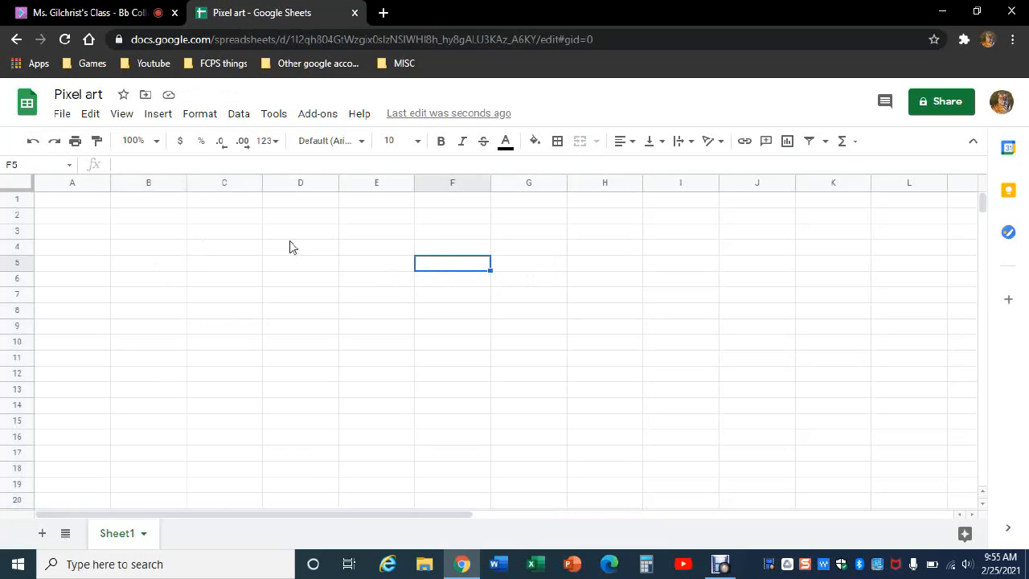
left_click(167, 244)
left_click_drag(103, 95, 50, 98)
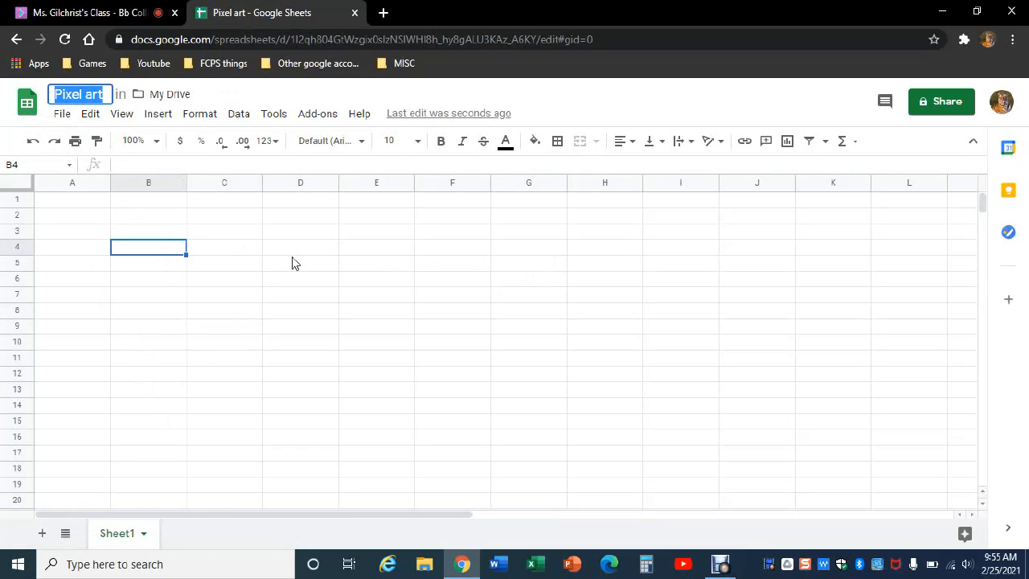
left_click(239, 236)
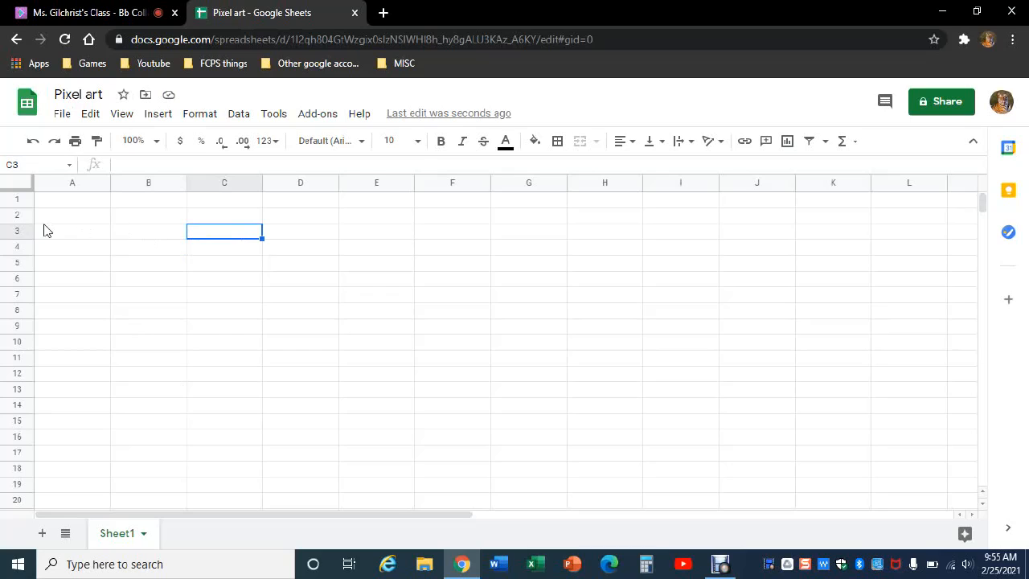
Resize columns A to Z to a width of 50 pixels
left_click(53, 184)
left_click_drag(187, 169, 956, 191)
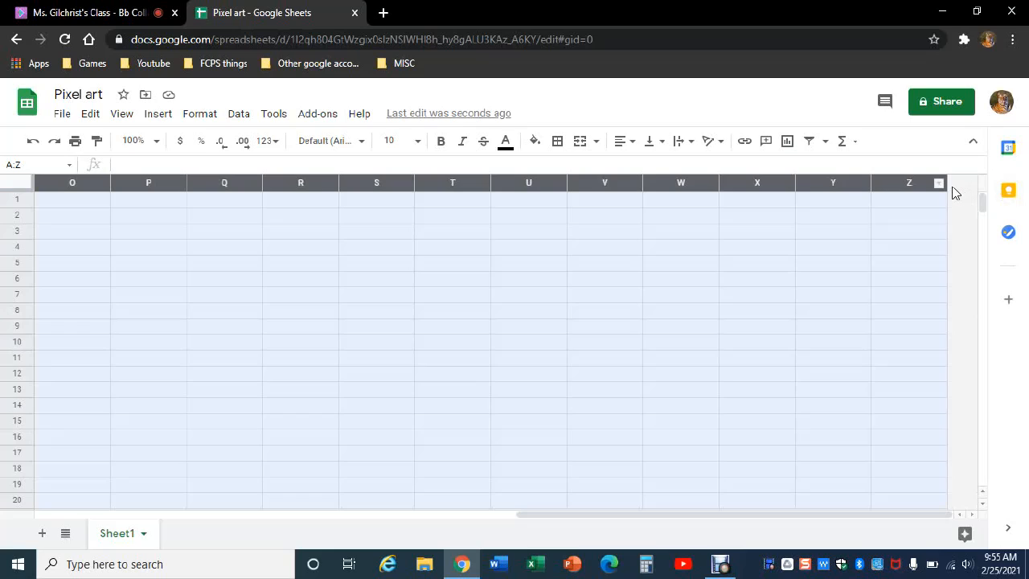
right_click(812, 247)
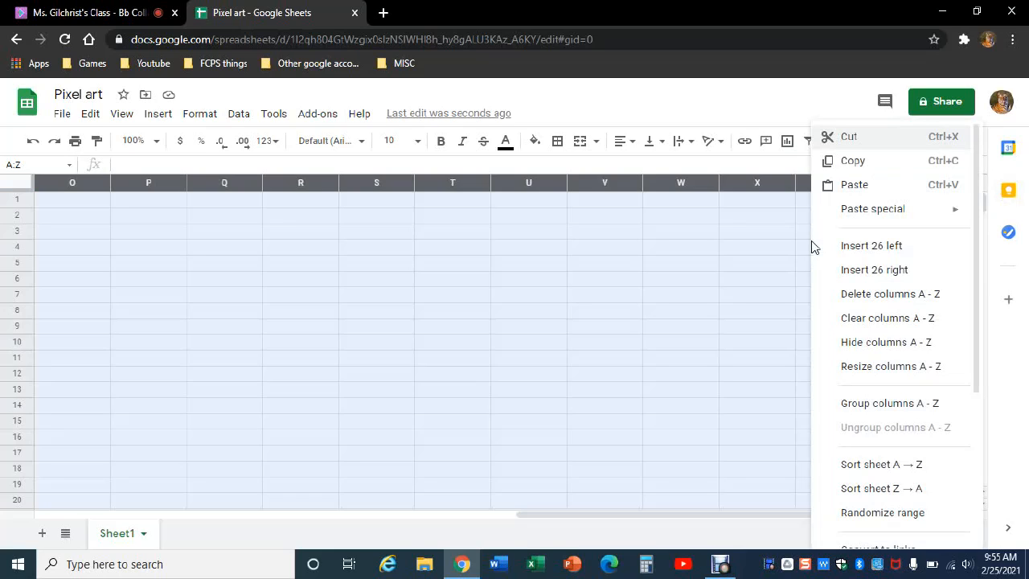
left_click(854, 368)
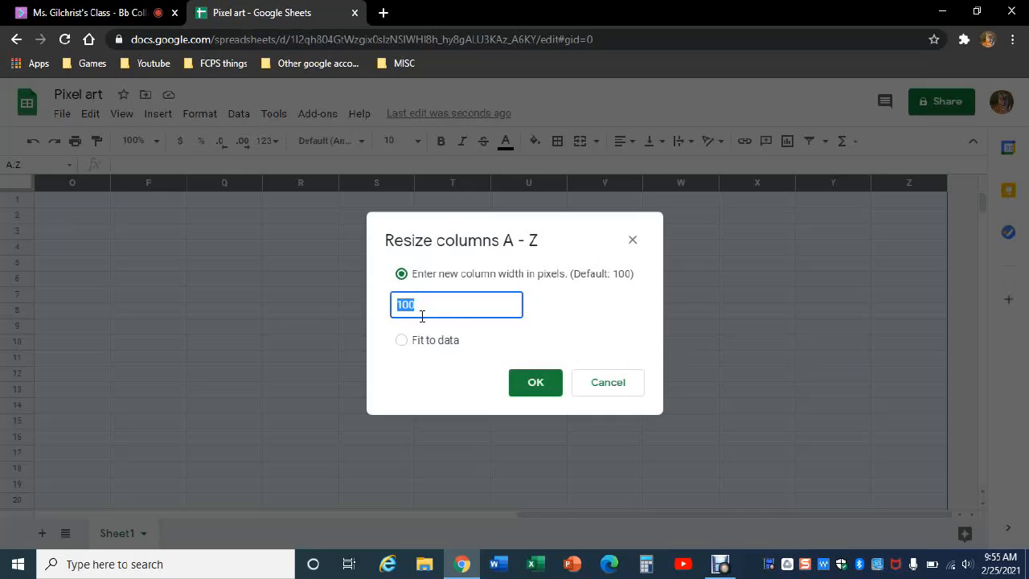
type("50")
left_click(531, 386)
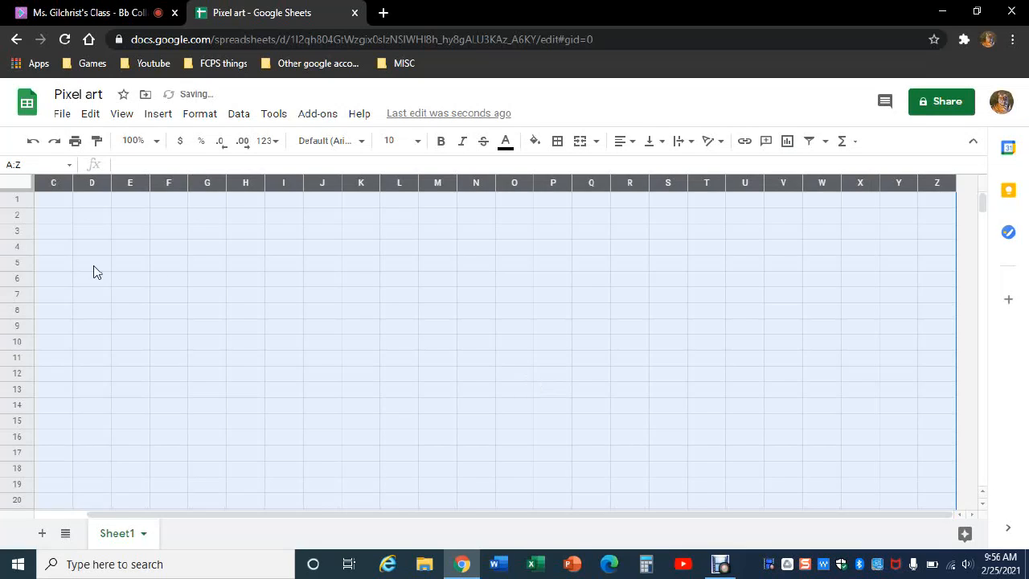
left_click(92, 271)
left_click(326, 327)
left_click(131, 278)
left_click(285, 327)
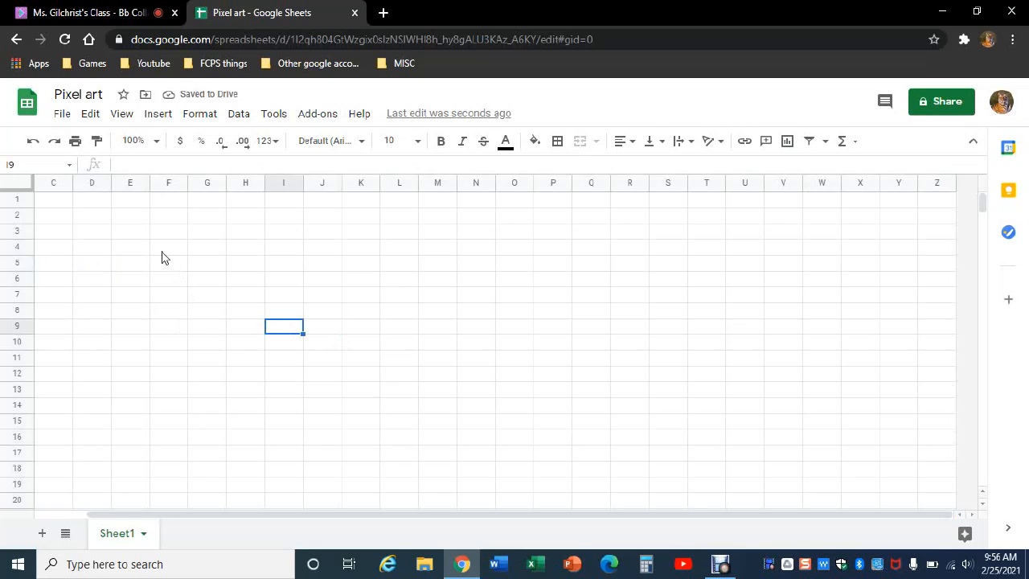
left_click(146, 251)
left_click(445, 278)
left_click(135, 294)
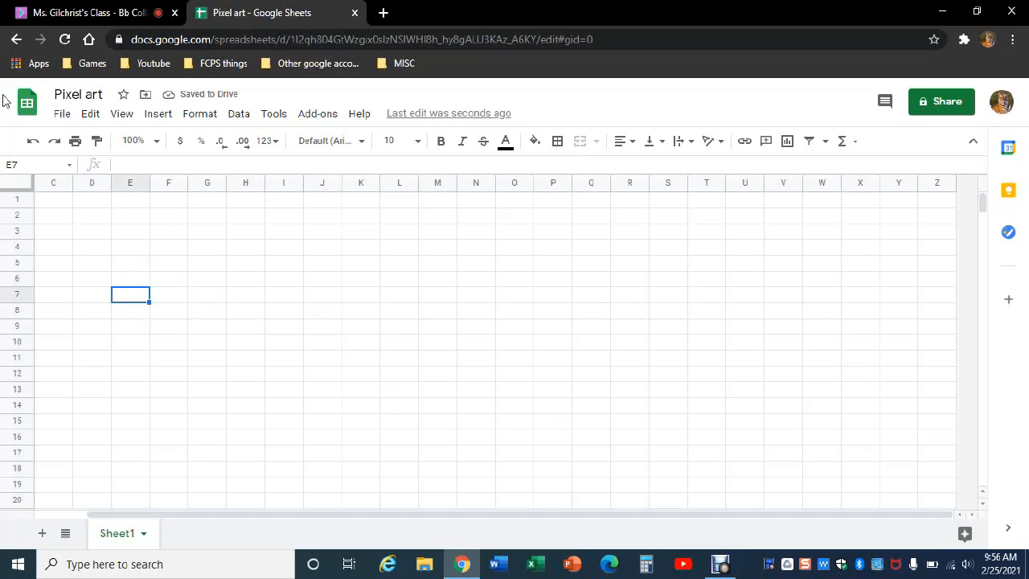
left_click(53, 197)
left_click(160, 235)
left_click(331, 314)
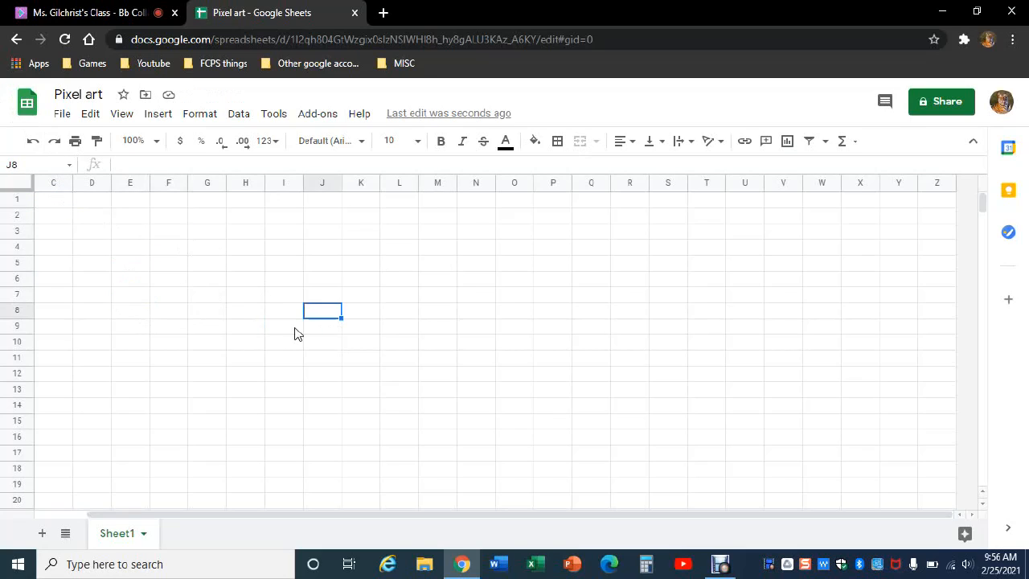
left_click(281, 332)
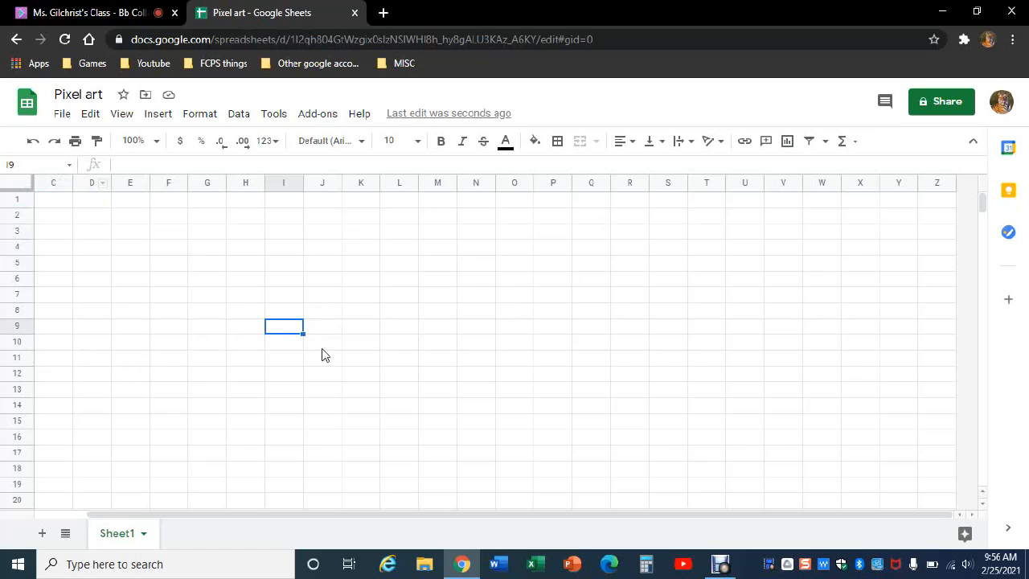
left_click(356, 359)
left_click(284, 278)
left_click(423, 387)
left_click(262, 316)
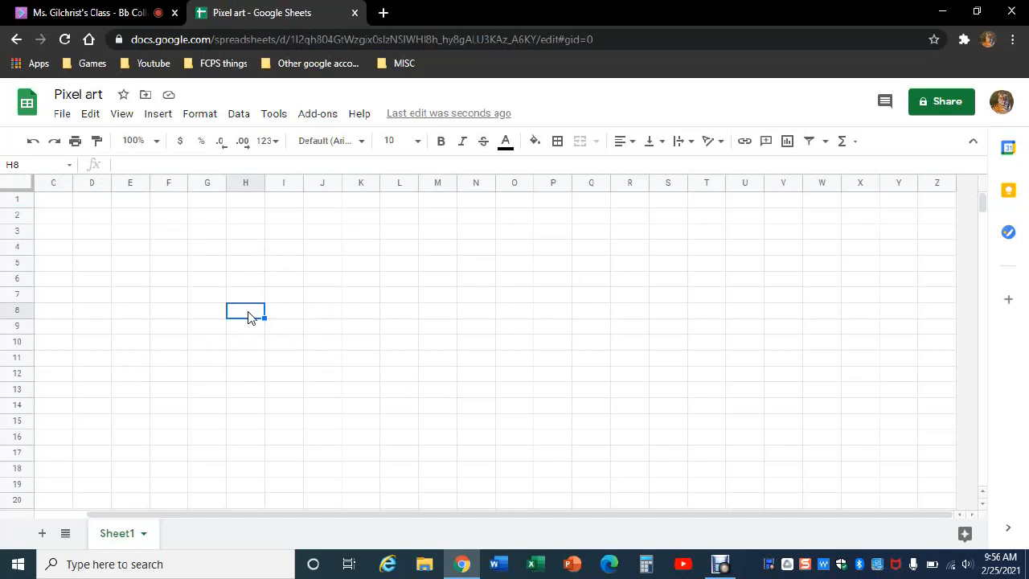
left_click(166, 268)
Fill cells J5 and K5 with the standard red color
left_click(320, 268)
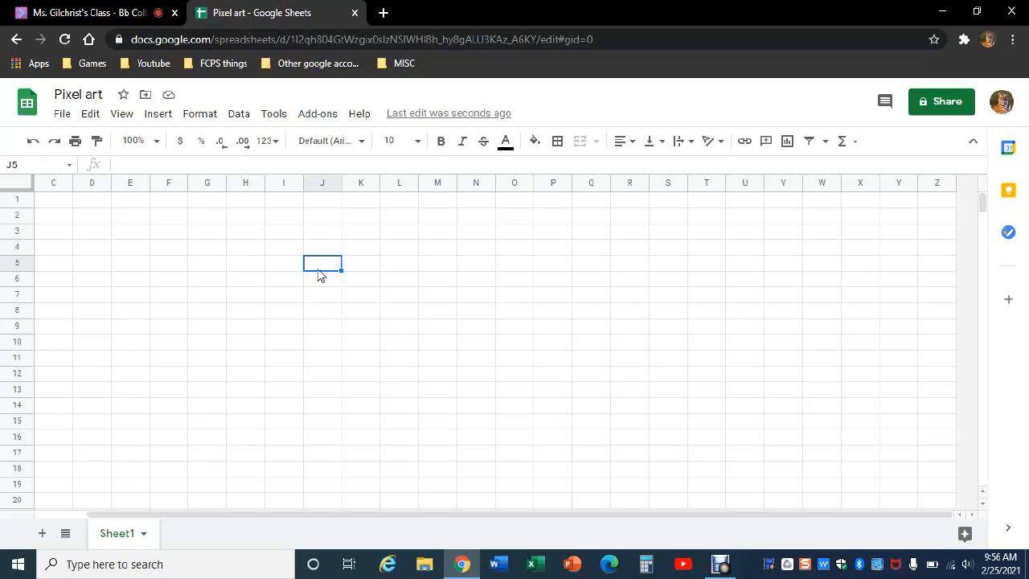
left_click(534, 141)
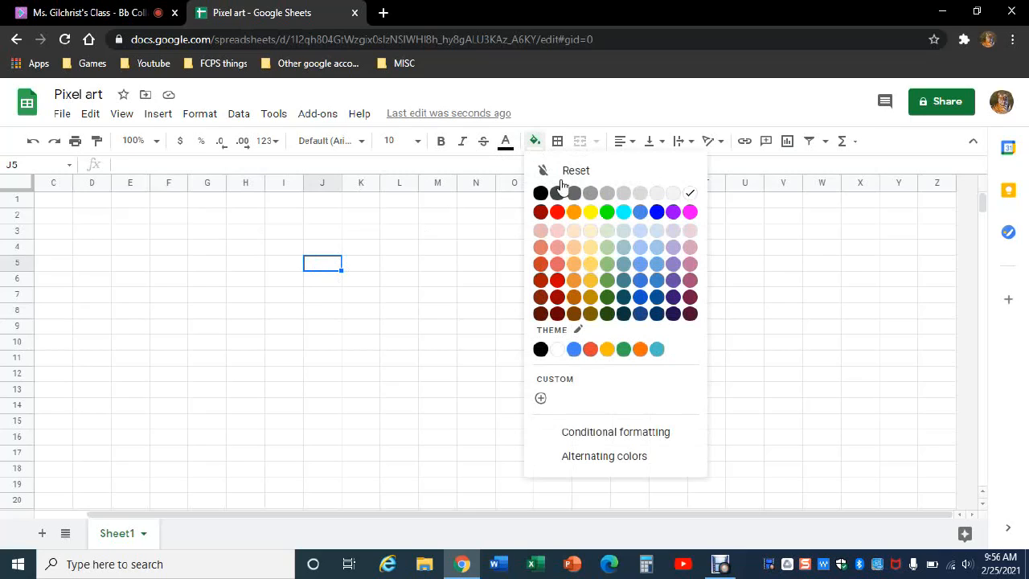
left_click(557, 212)
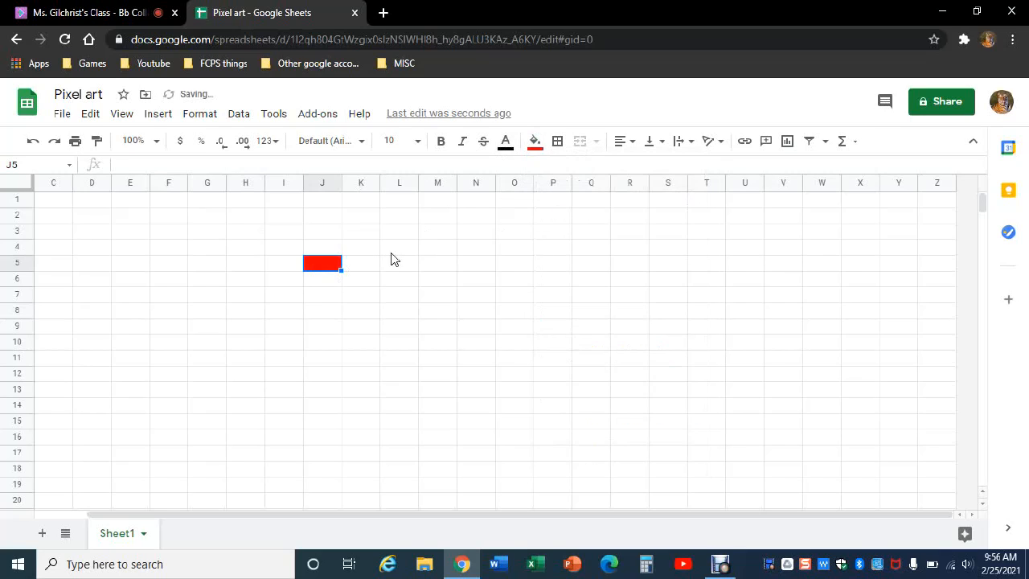
left_click(365, 269)
left_click(534, 143)
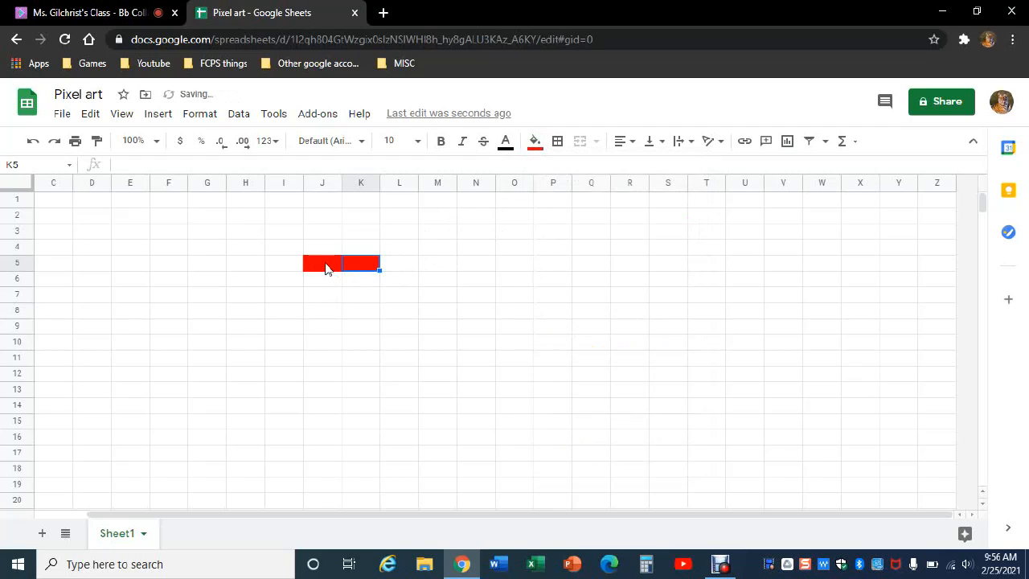
Fill the cell range J5:N10 with the orange-red theme color
mouse_move(325, 269)
left_mouse_down()
mouse_move(475, 349)
mouse_move(475, 359)
mouse_move(453, 349)
mouse_move(461, 351)
left_mouse_up()
left_click(535, 141)
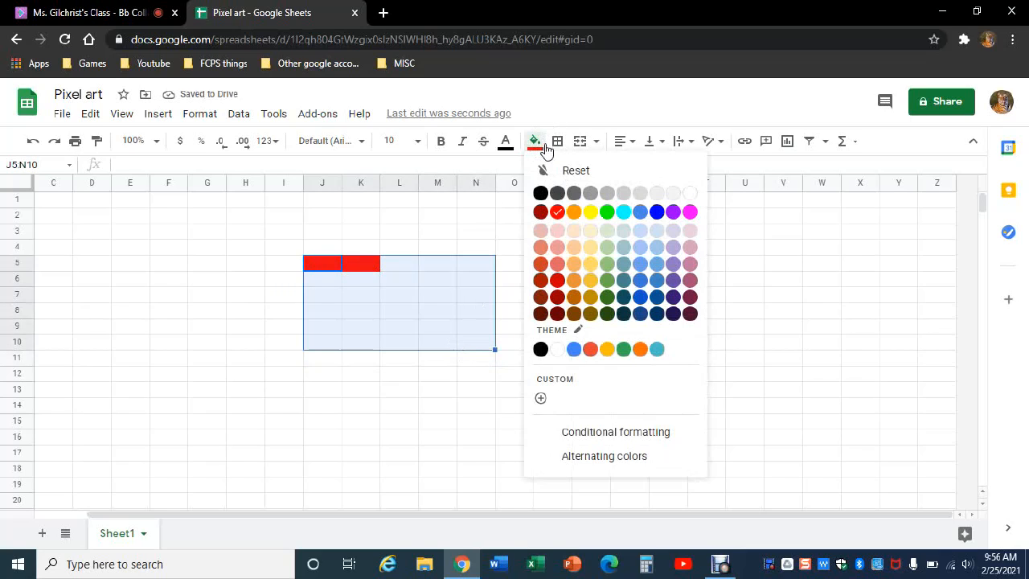
left_click(590, 349)
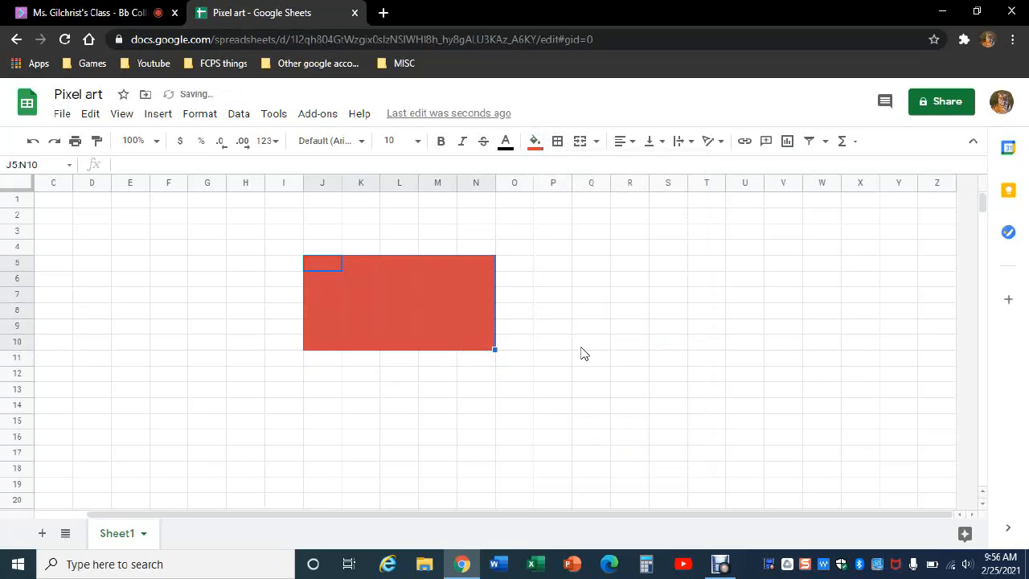
left_click(378, 365)
Apply all borders in the orange-red theme color to the filled range J5:N10
left_click_drag(325, 266, 485, 347)
left_click(557, 142)
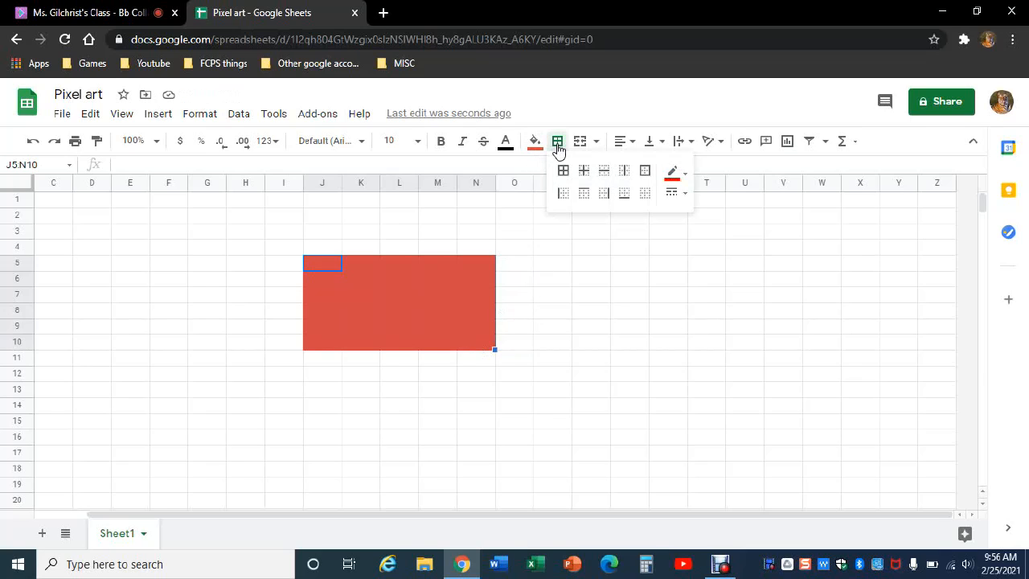
left_click(673, 174)
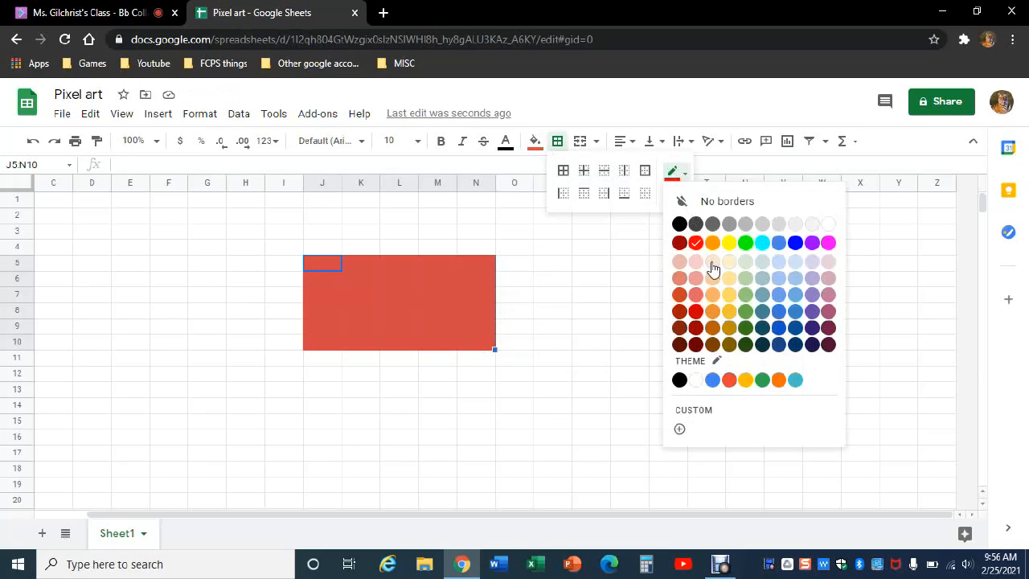
left_click(730, 381)
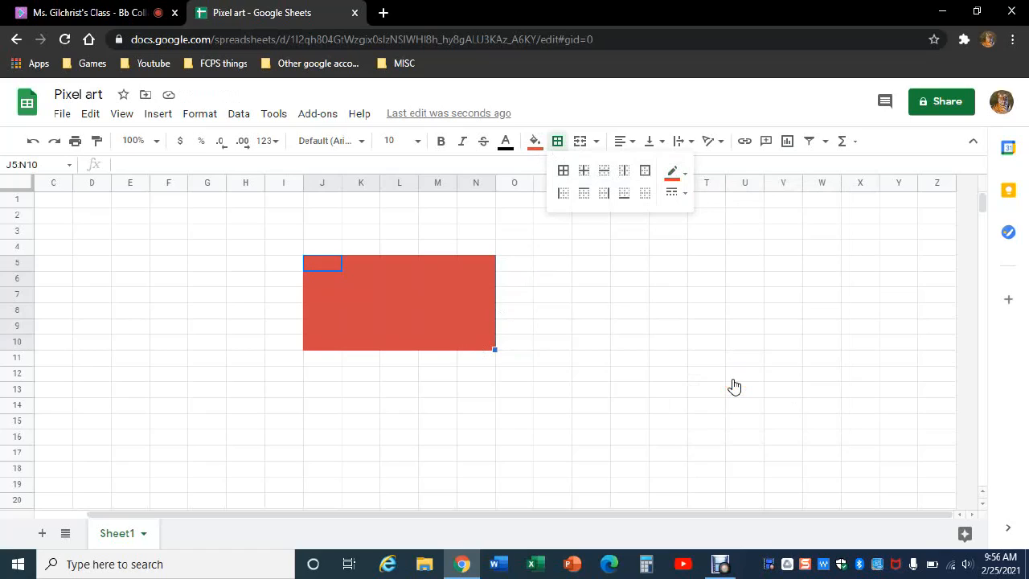
left_click(563, 170)
left_click(550, 298)
left_click(391, 316)
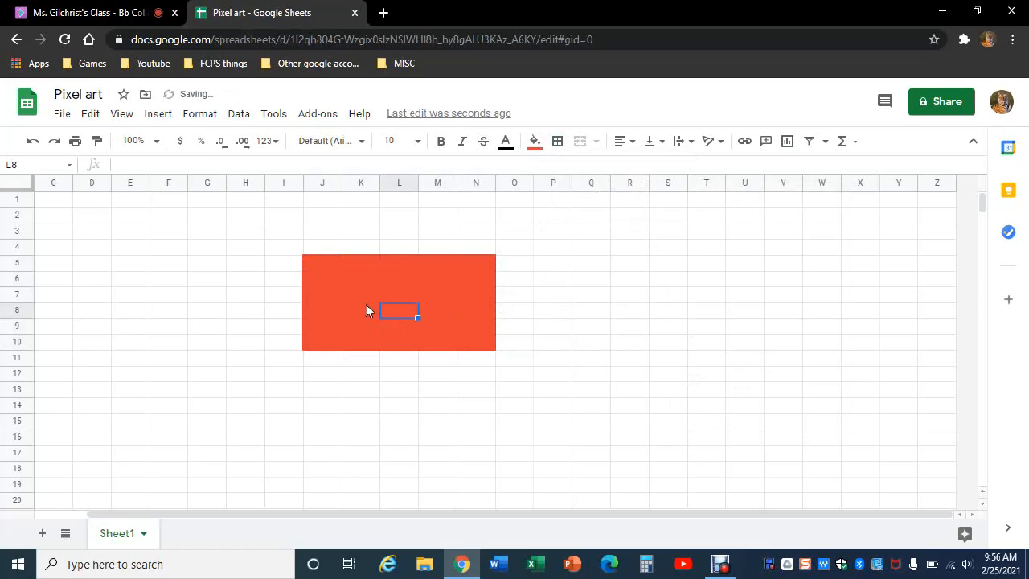
left_click(331, 281)
left_click(386, 284)
left_click(403, 327)
left_click(609, 325)
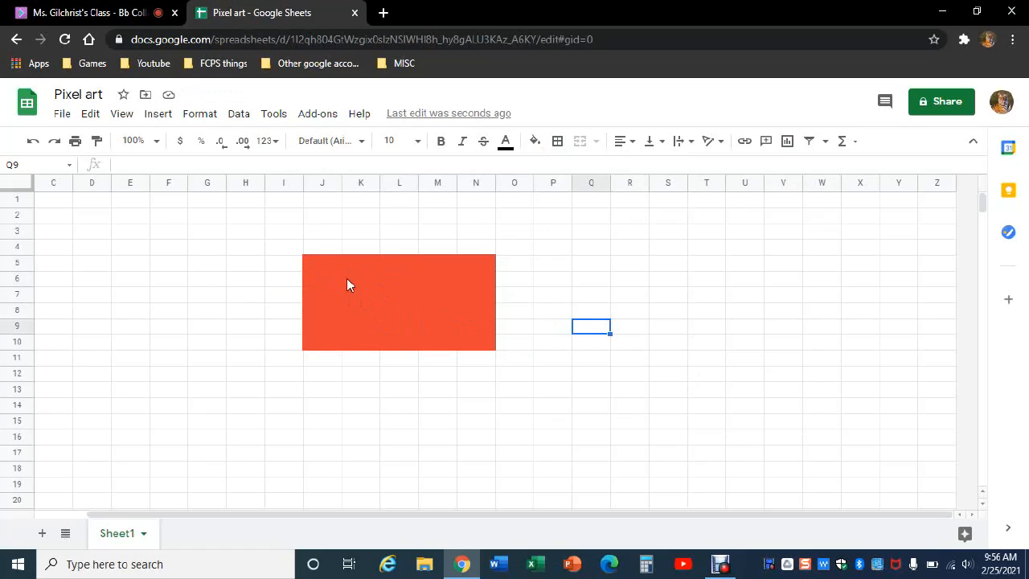
Apply all borders in the green theme color to the range J5:R16
left_click_drag(307, 259, 651, 438)
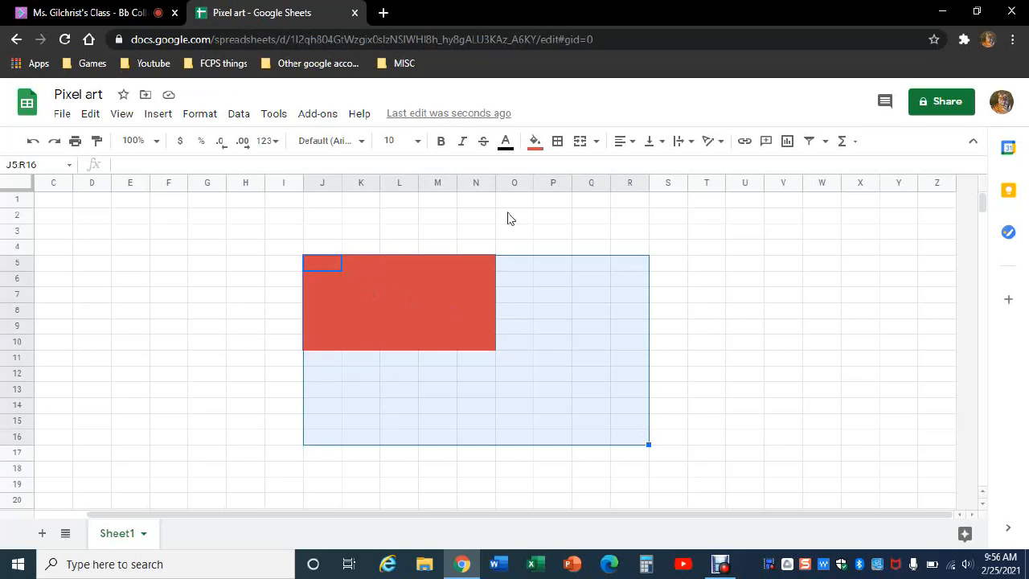
left_click(557, 141)
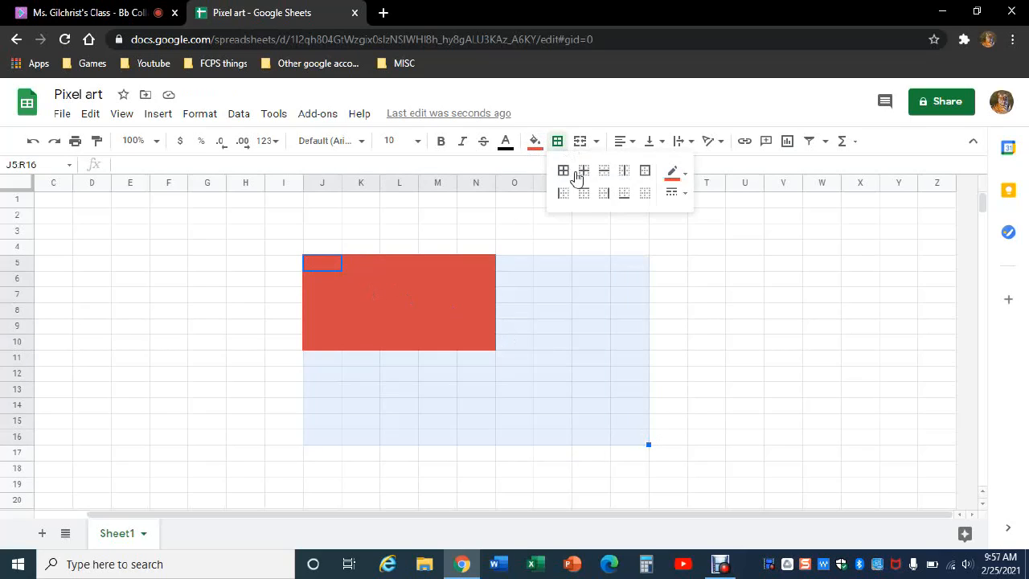
left_click(673, 172)
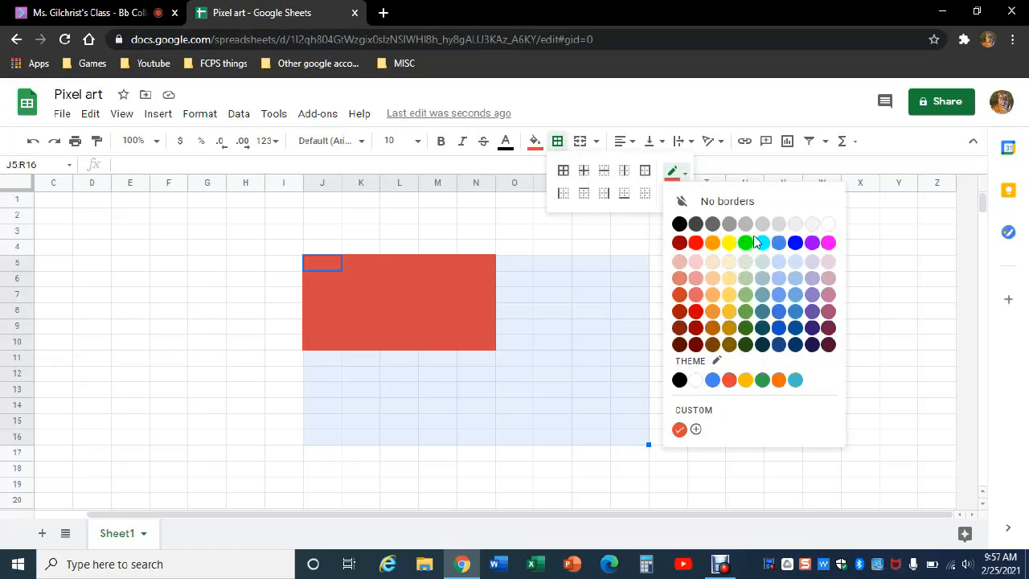
left_click(763, 382)
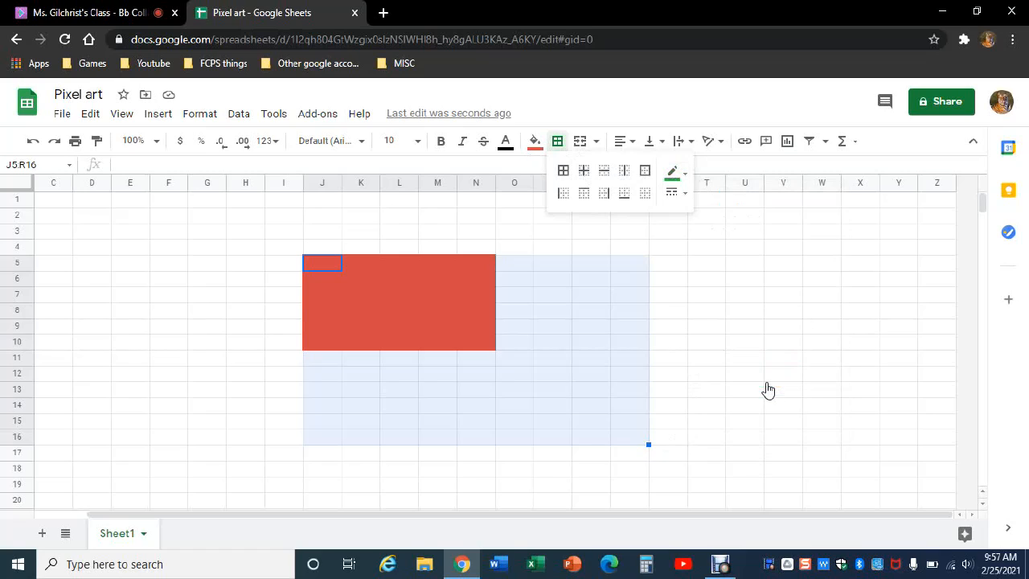
left_click(563, 170)
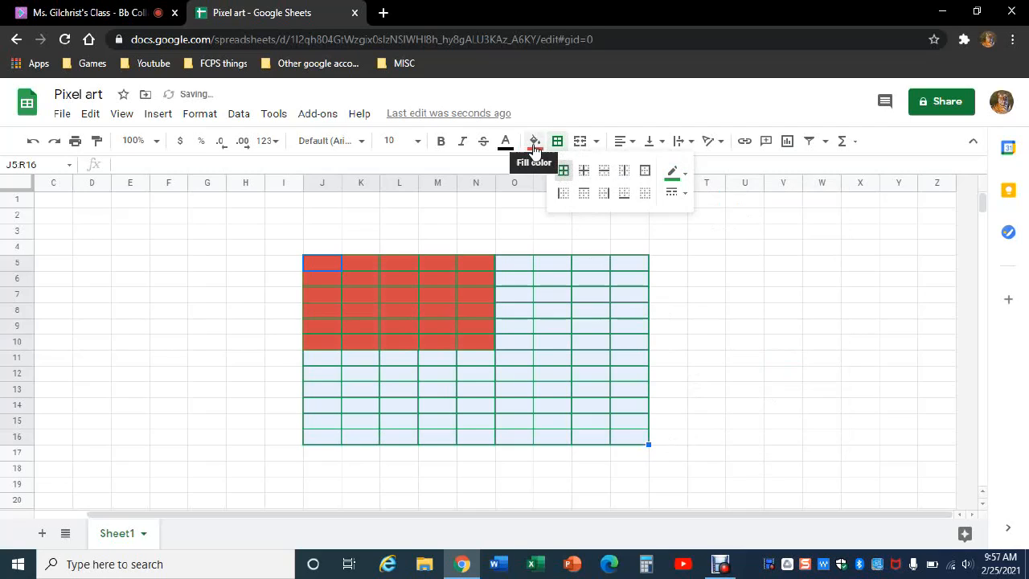
Fill the cell range J5:R16 with the green theme color
left_click(535, 142)
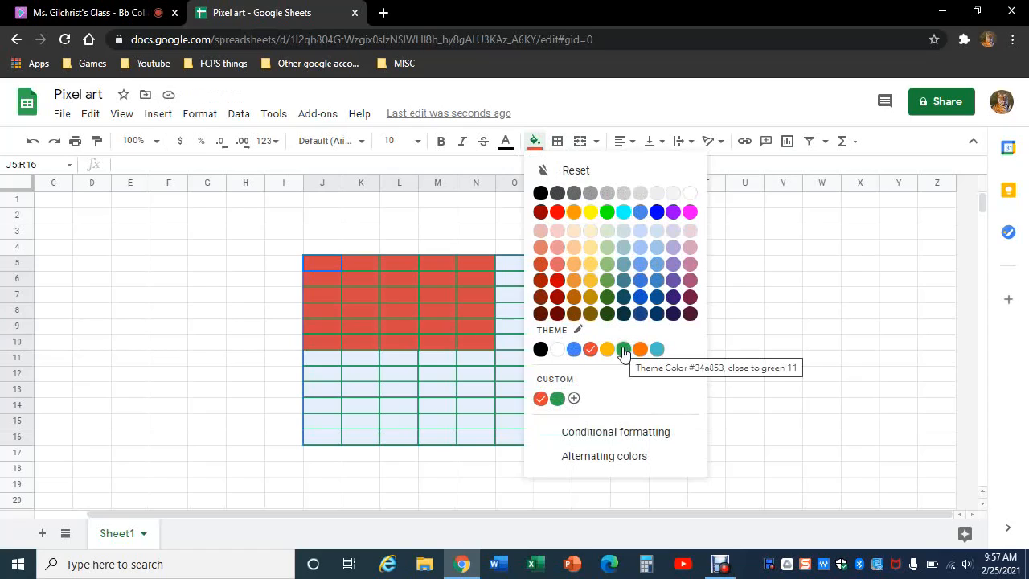
left_click(624, 352)
left_click(452, 298)
left_click(592, 404)
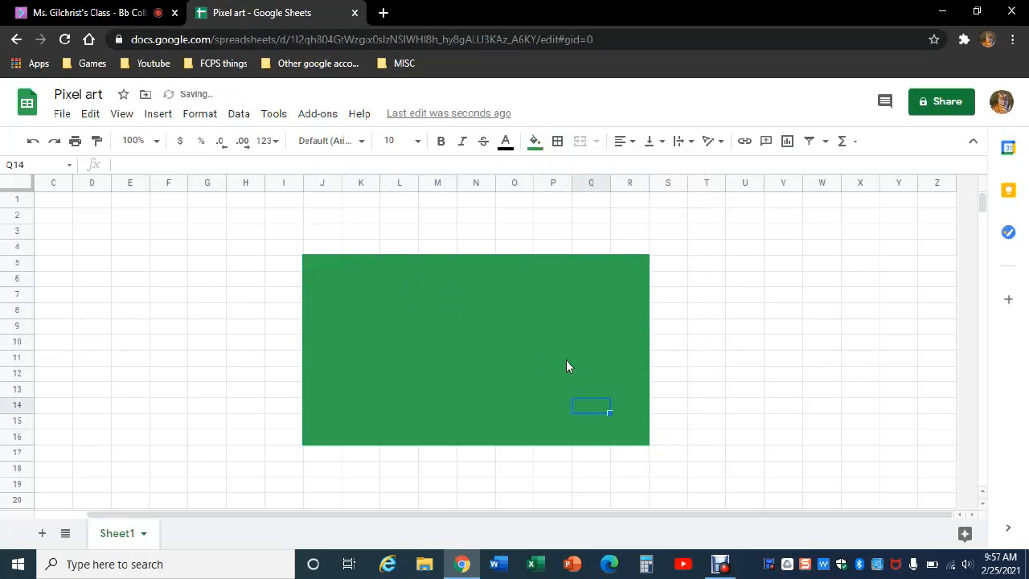
left_click(515, 357)
left_click(437, 325)
left_click(446, 346)
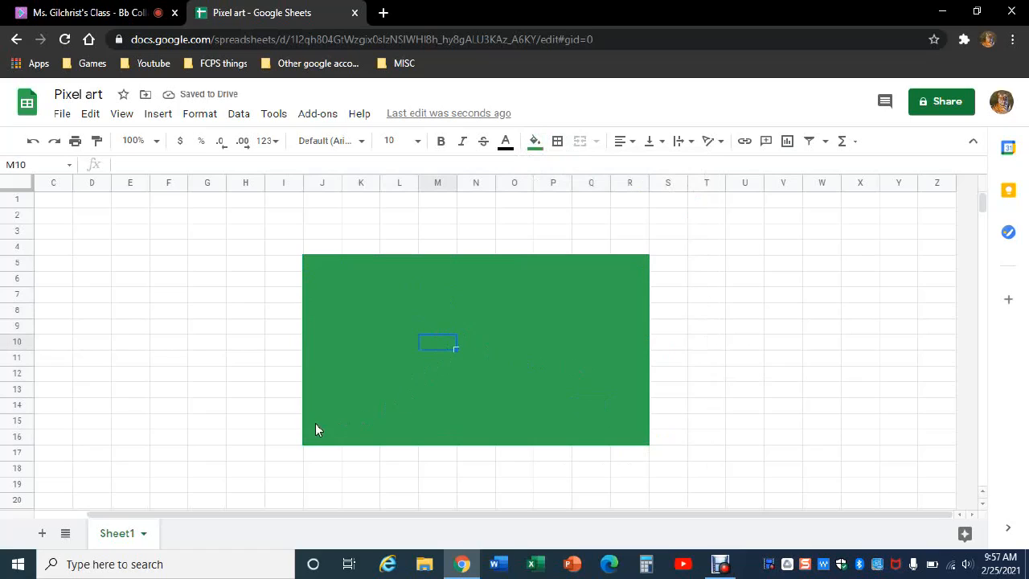
Fill the bottom row of the green block, J16:R16, with black
left_click_drag(314, 439, 619, 442)
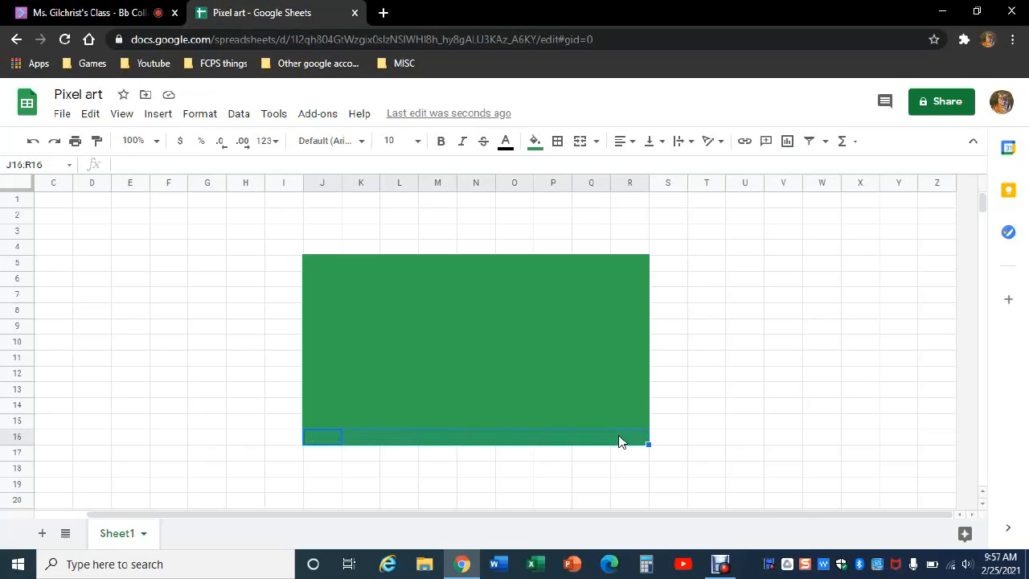
left_click(535, 142)
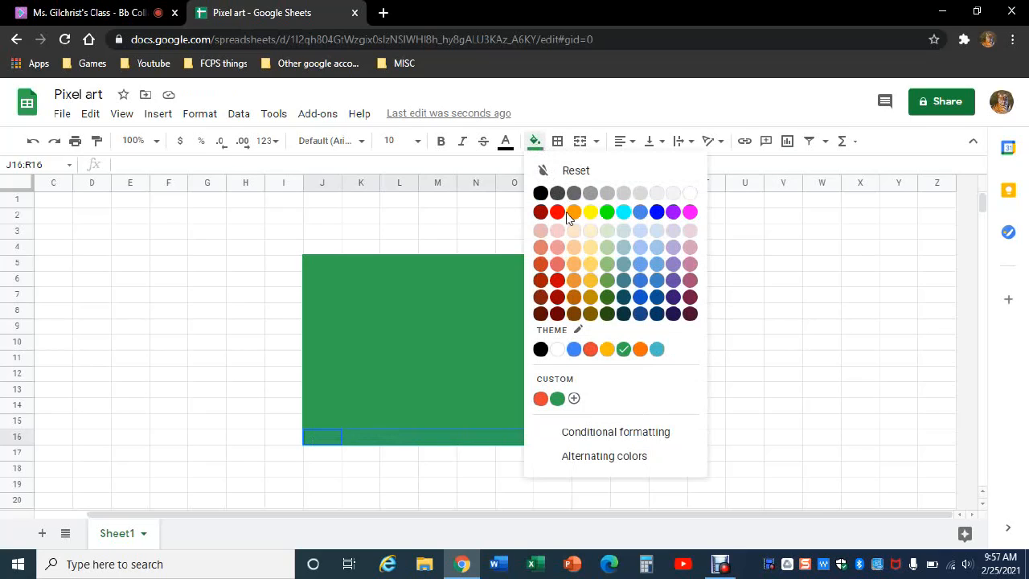
left_click(541, 193)
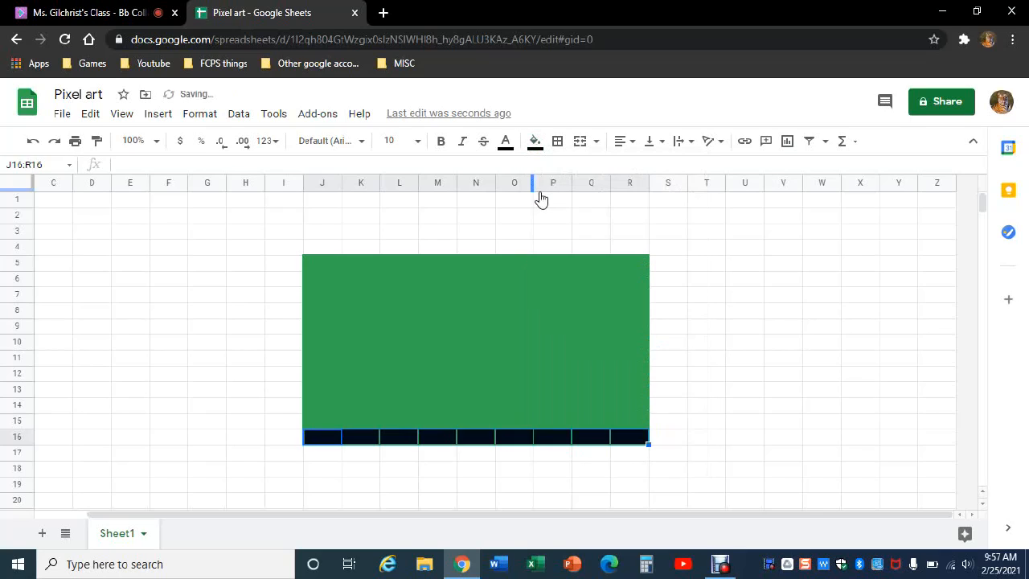
Apply all borders in black to the range J16:R16
left_click(558, 151)
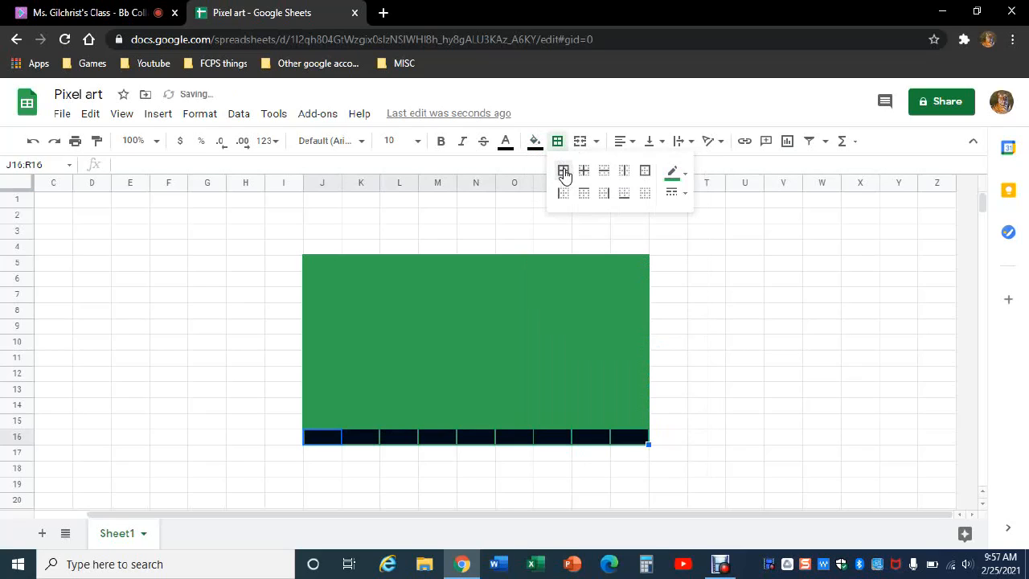
left_click(673, 172)
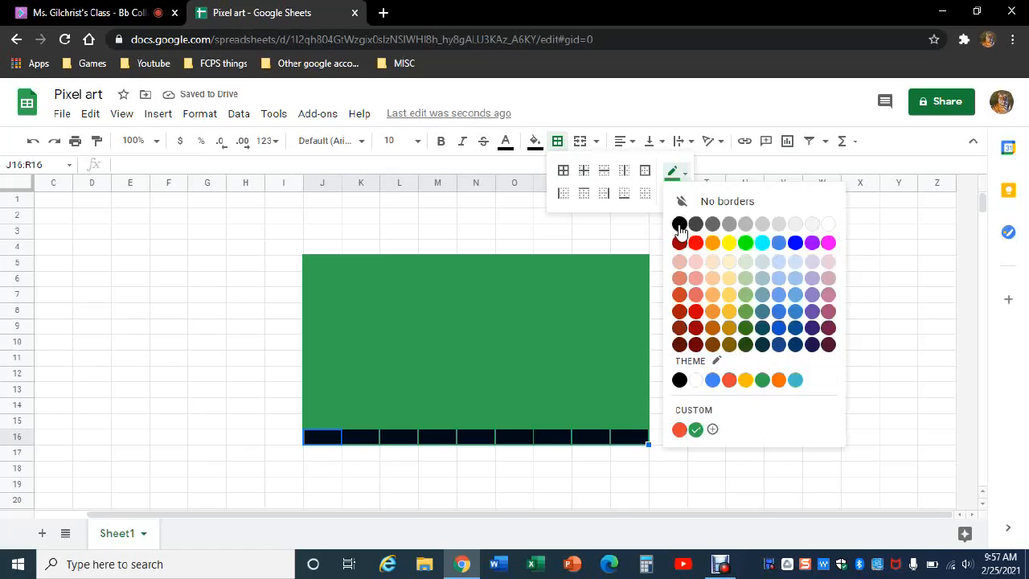
left_click(679, 224)
left_click(572, 172)
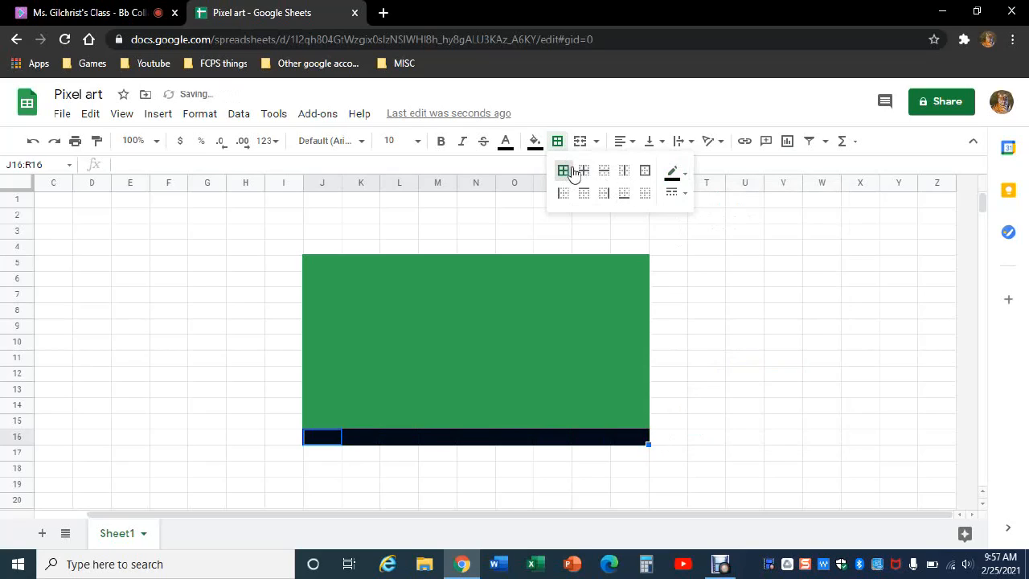
left_click(440, 420)
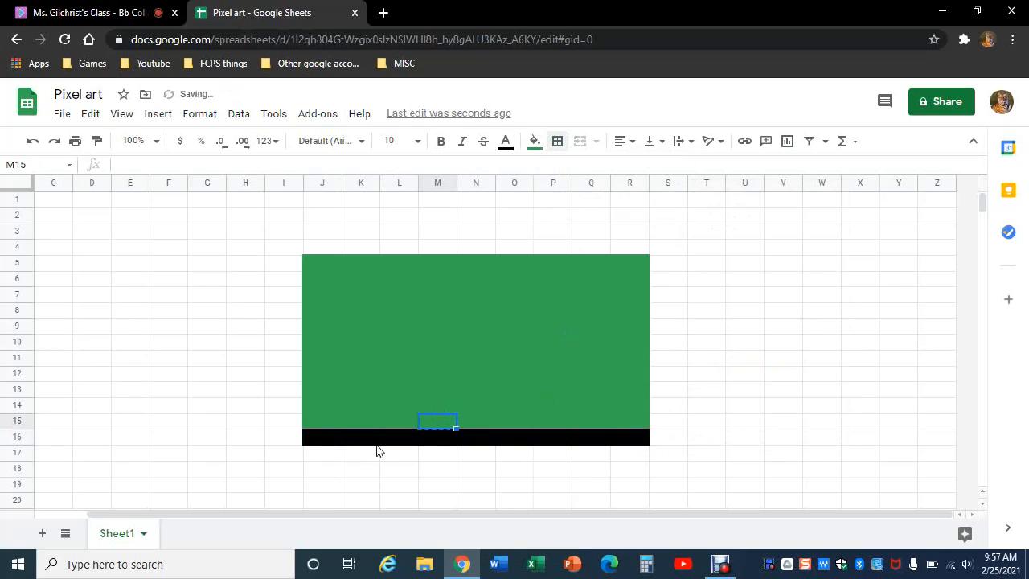
left_click(324, 421)
left_click(371, 389)
left_click(430, 374)
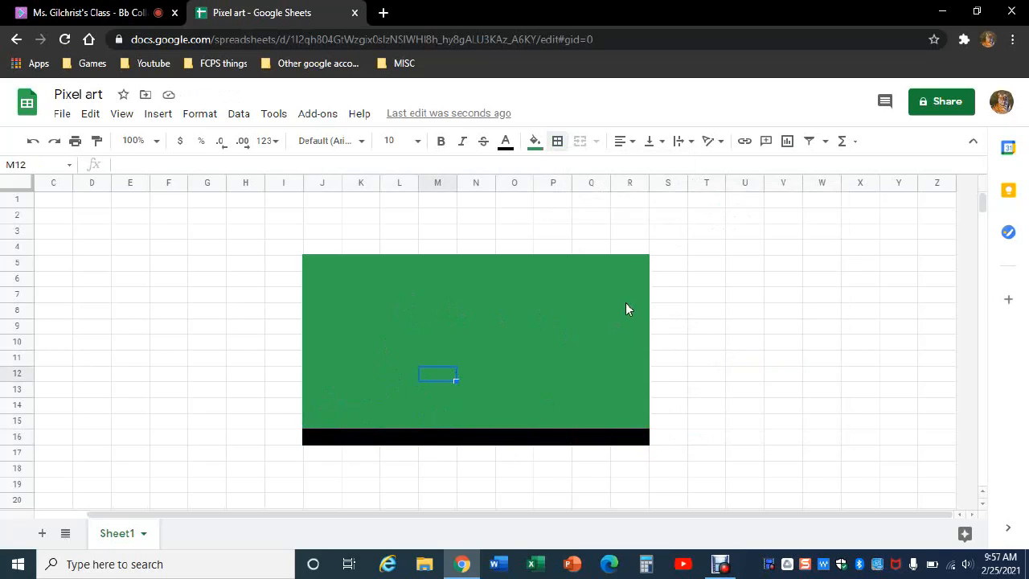
Fill the cell range L7:Q11 inside the green block with the standard red color
left_click_drag(590, 300, 395, 360)
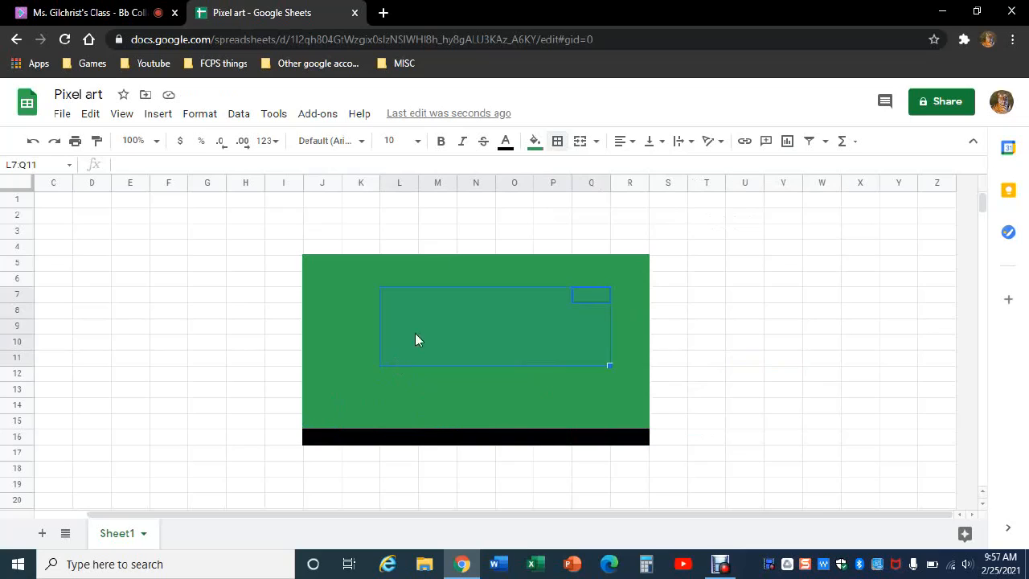
left_click(534, 141)
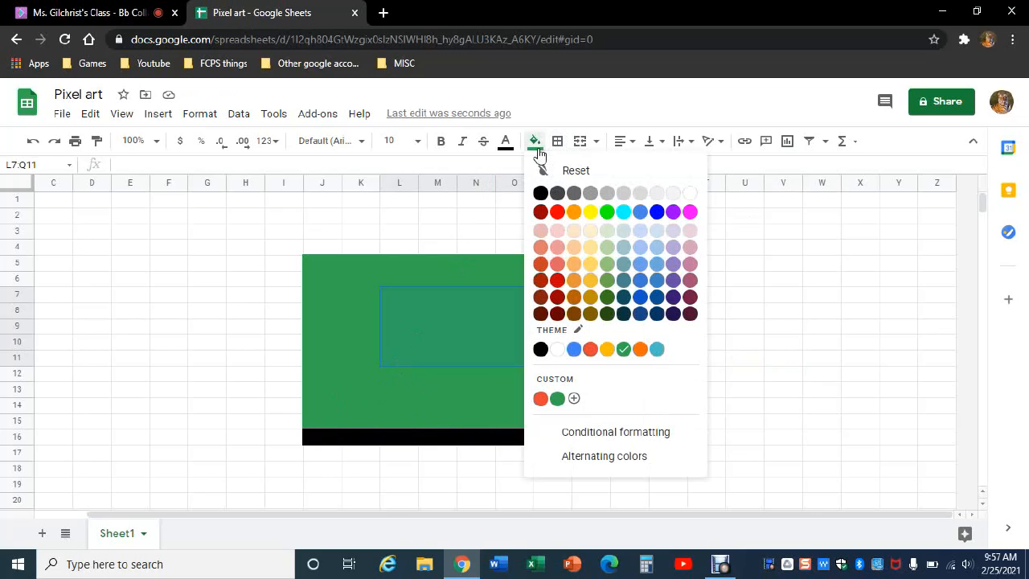
left_click(558, 211)
left_click(693, 299)
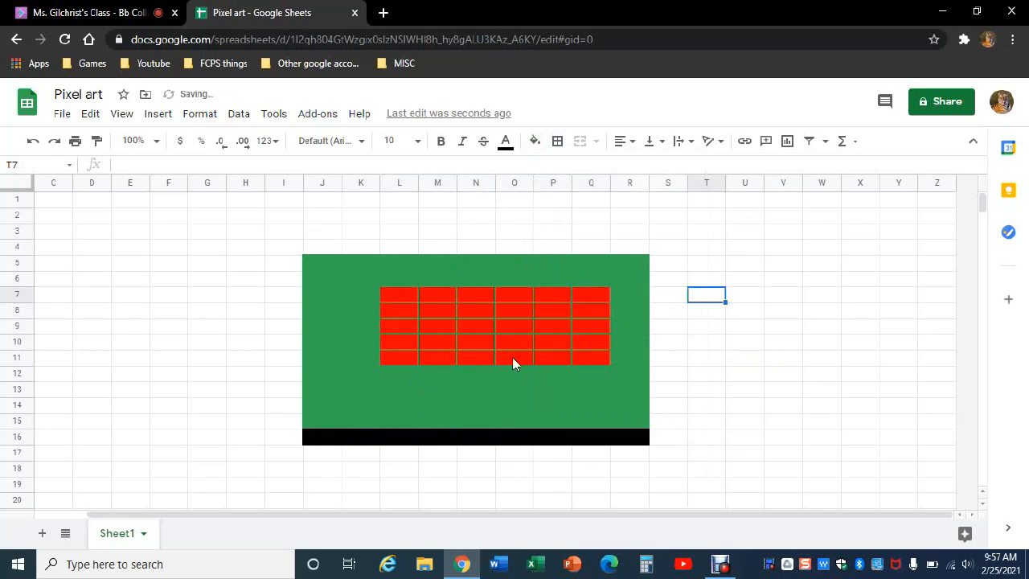
left_click(506, 347)
left_click(440, 345)
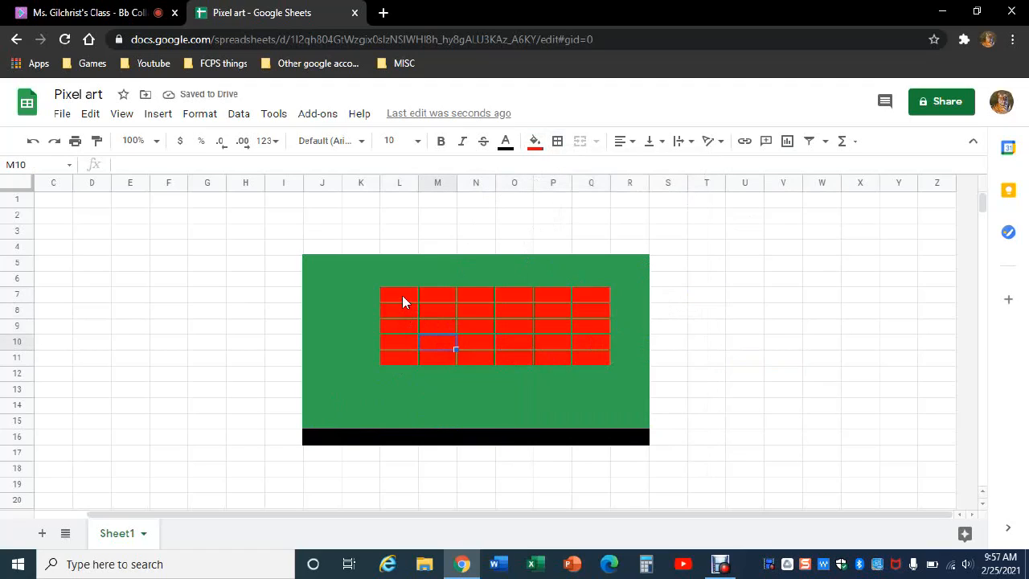
Apply all borders in black to the red cells M7:M11
left_click_drag(431, 289, 435, 361)
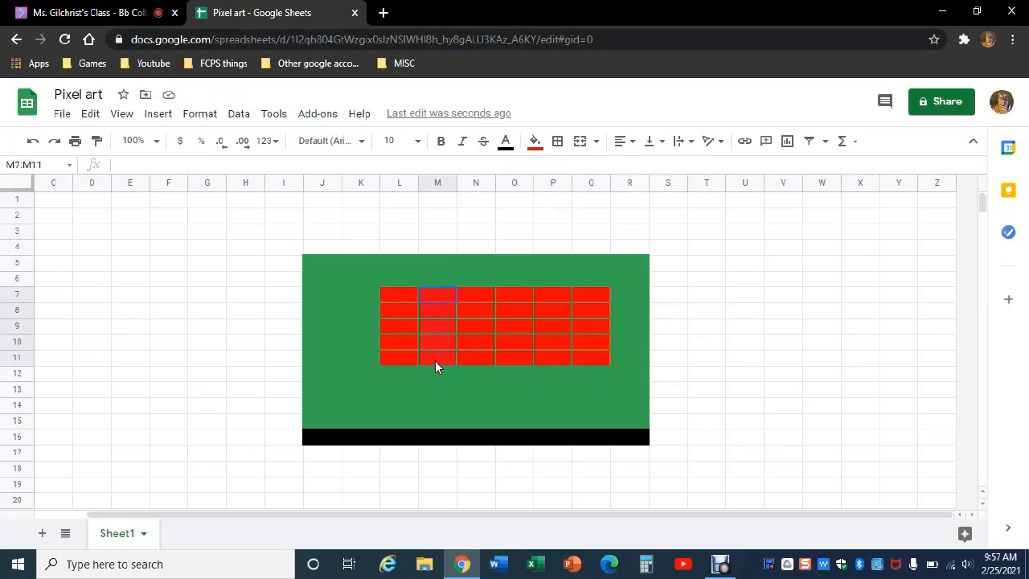
left_click(557, 141)
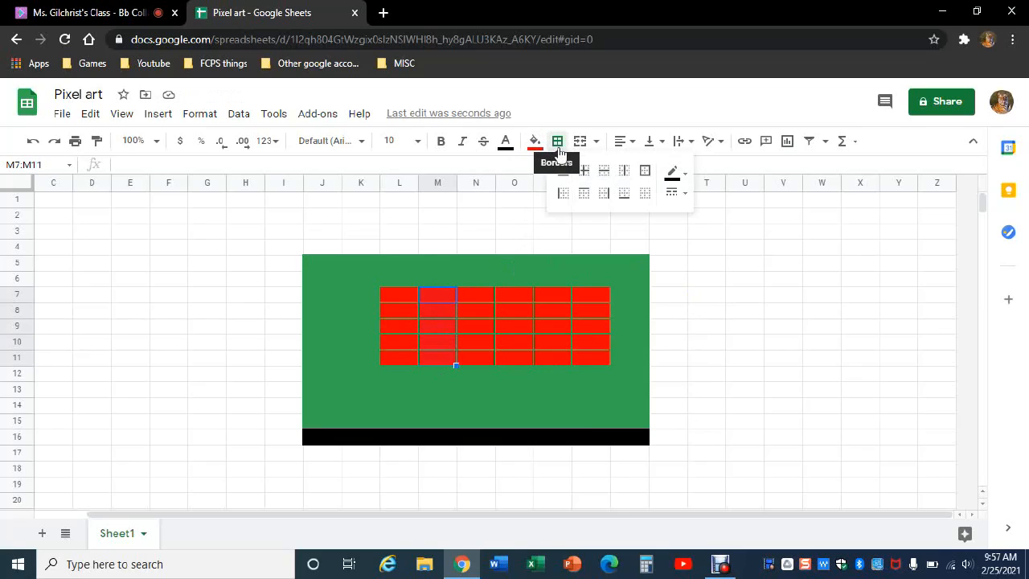
left_click(678, 178)
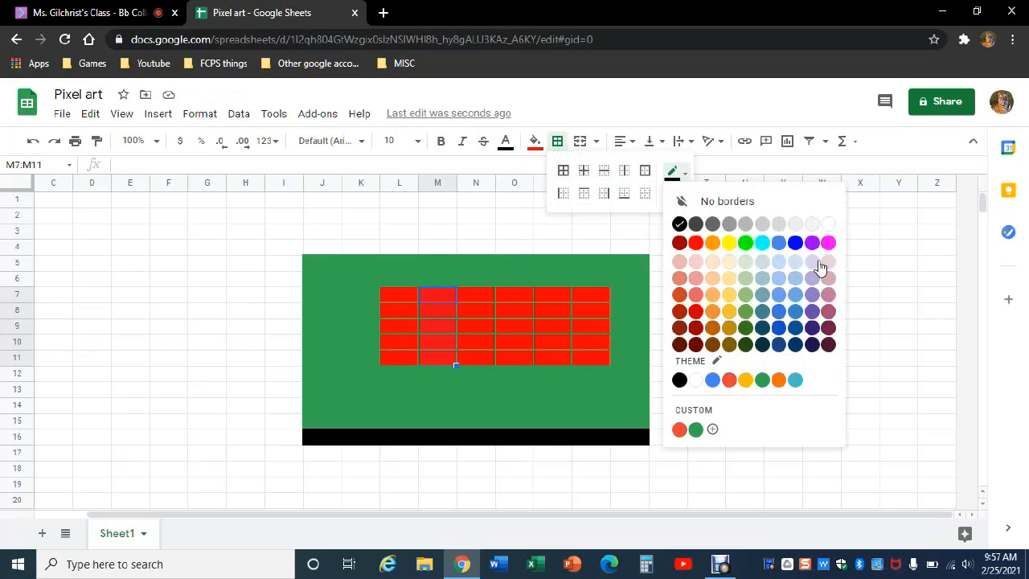
left_click(680, 225)
left_click(563, 171)
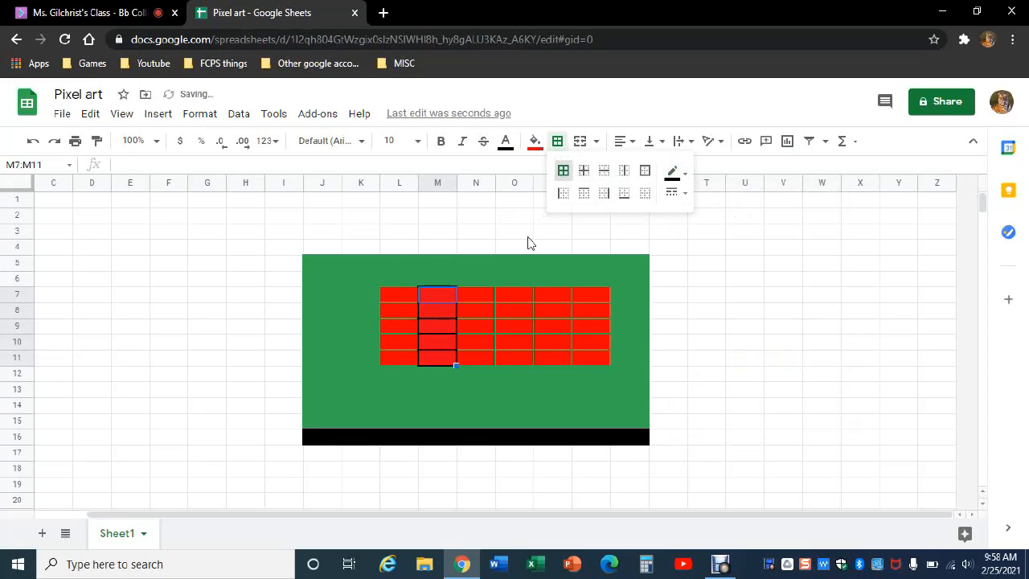
left_click(522, 342)
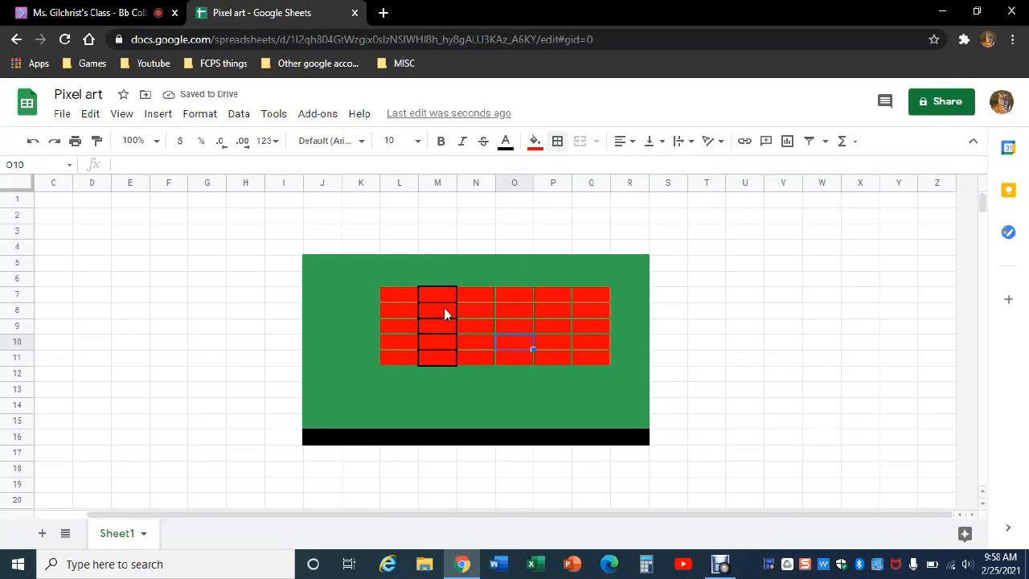
Merge the black-bordered red cells M7:M11 into a single cell
left_click_drag(442, 295, 442, 360)
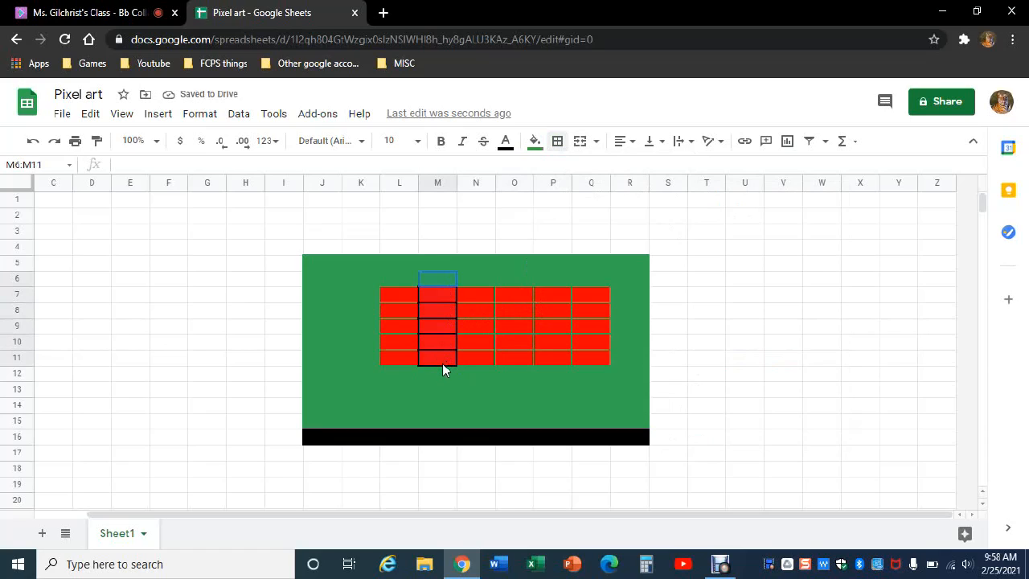
left_click(416, 406)
left_click_drag(442, 294, 442, 359)
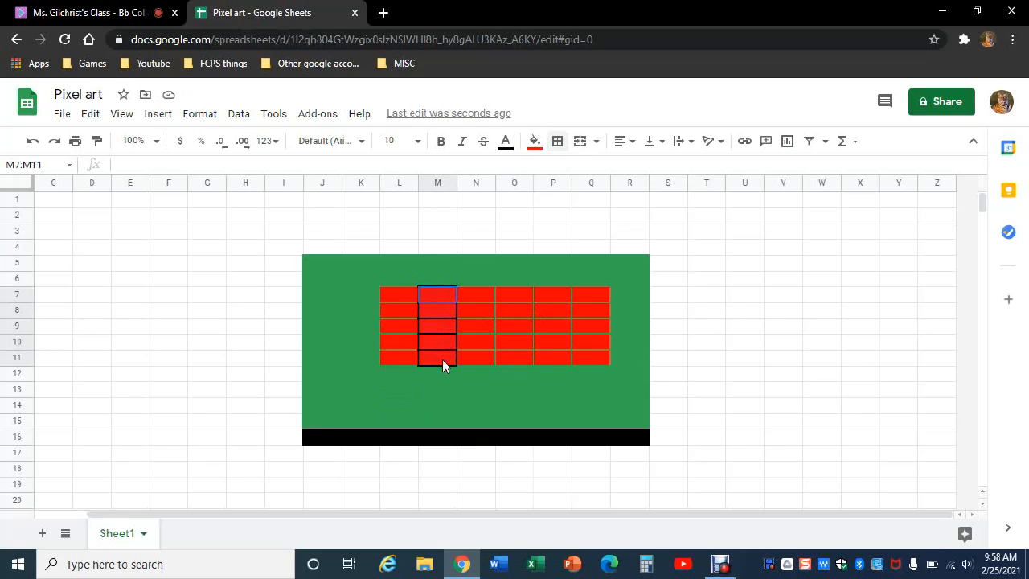
left_click(585, 152)
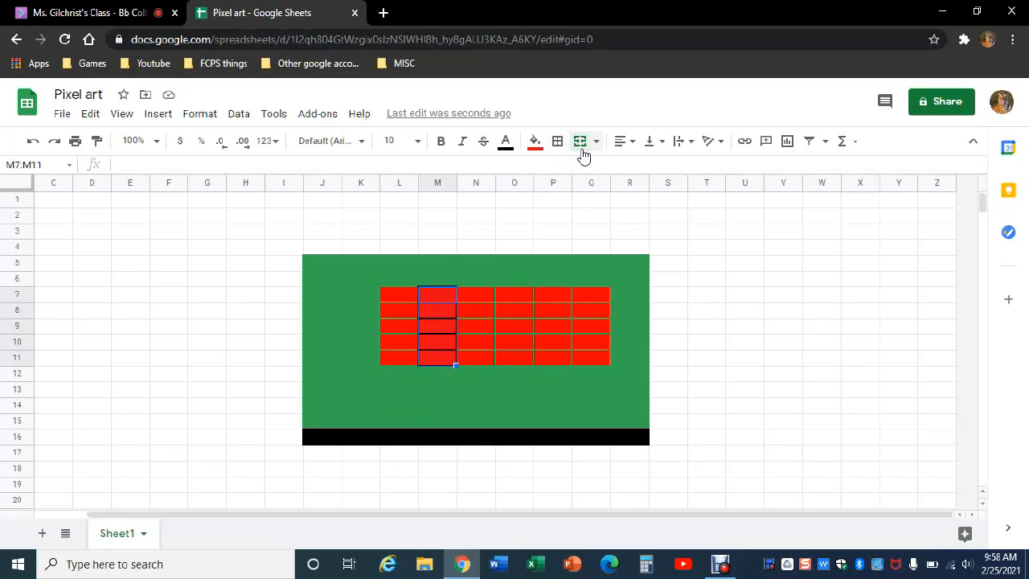
left_click(475, 316)
left_click(417, 344)
left_click(434, 323)
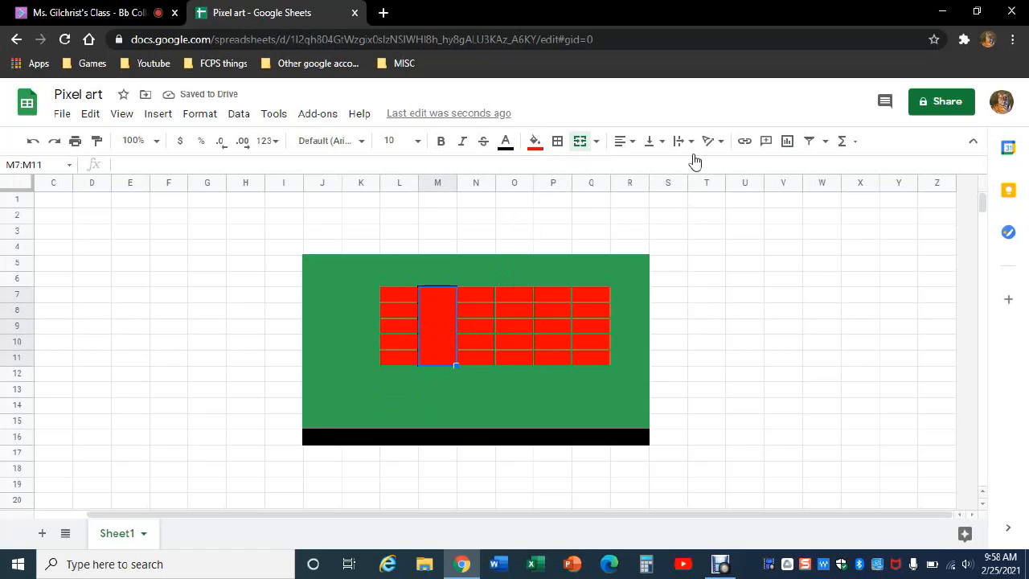
Unmerge the merged cell M7:M11
left_click(596, 149)
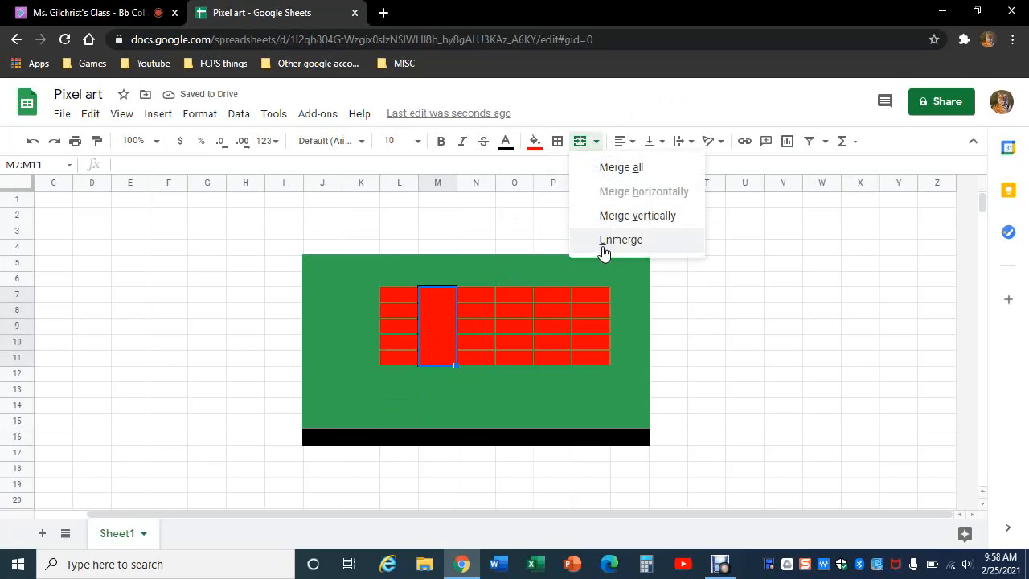
left_click(603, 241)
left_click(503, 347)
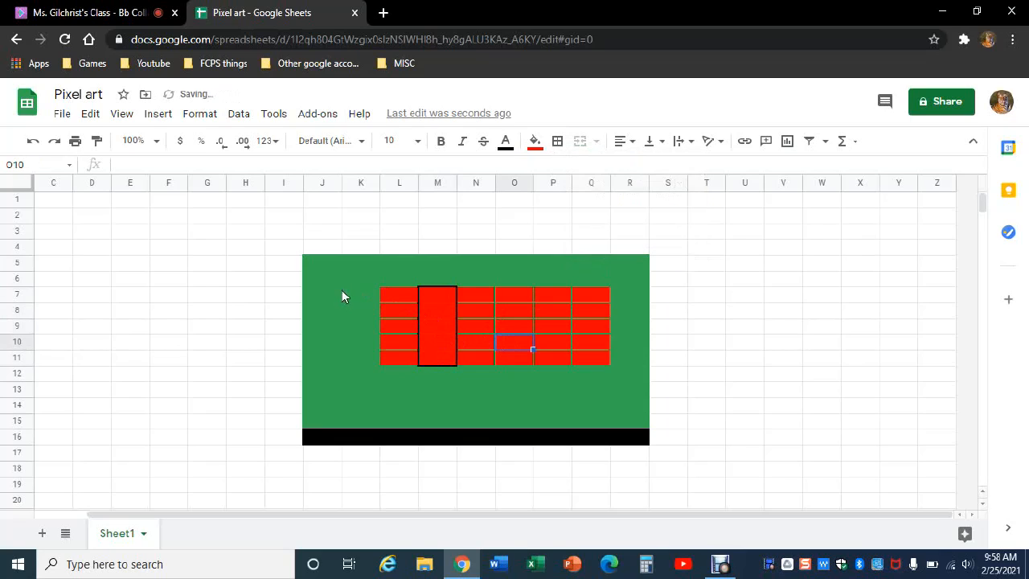
left_click_drag(313, 266, 617, 437)
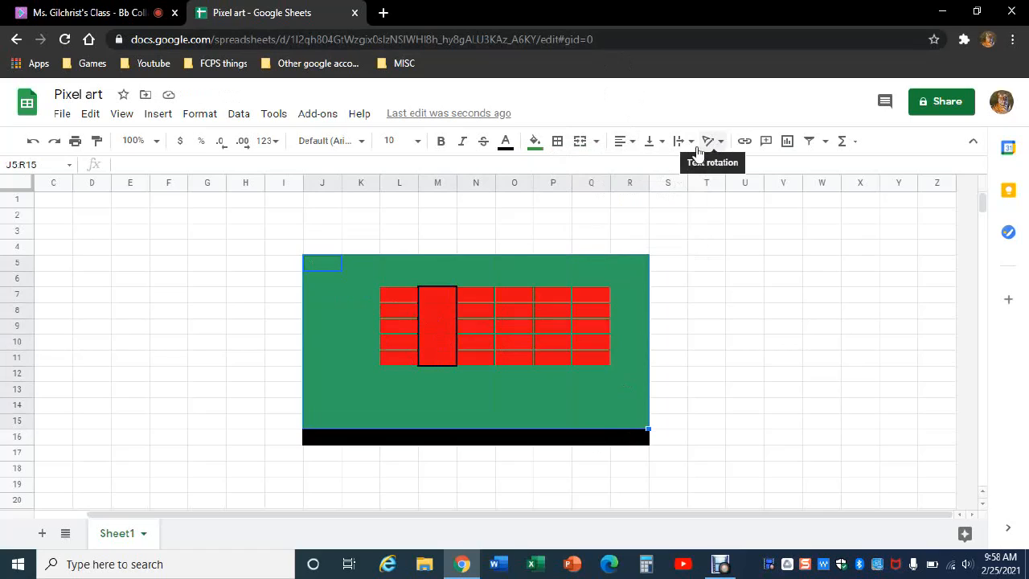
left_click(652, 148)
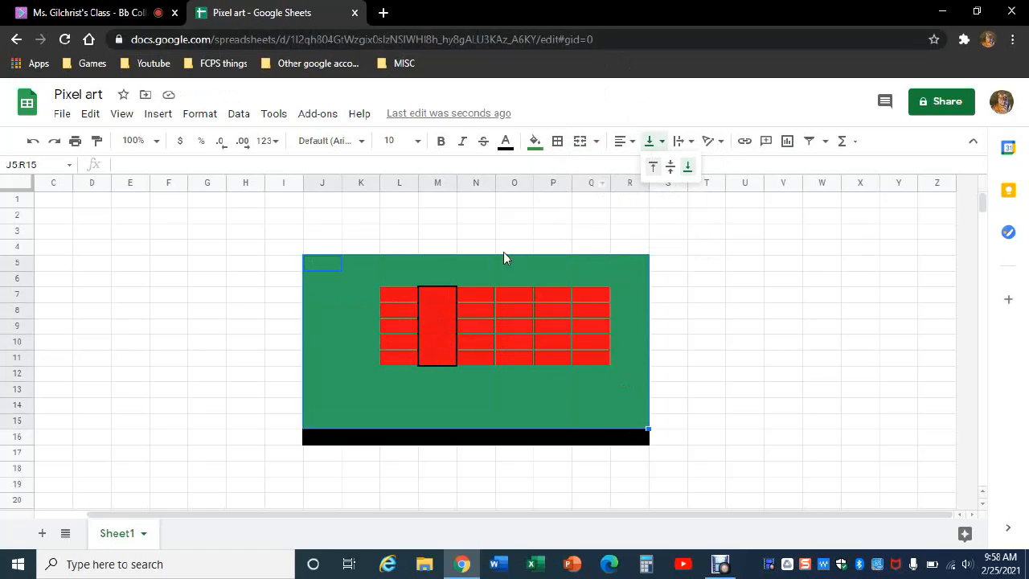
left_click(478, 279)
left_click(408, 361)
Turn on strikethrough for cell L6 and enter the sample text "ththththth" in it
left_click(387, 279)
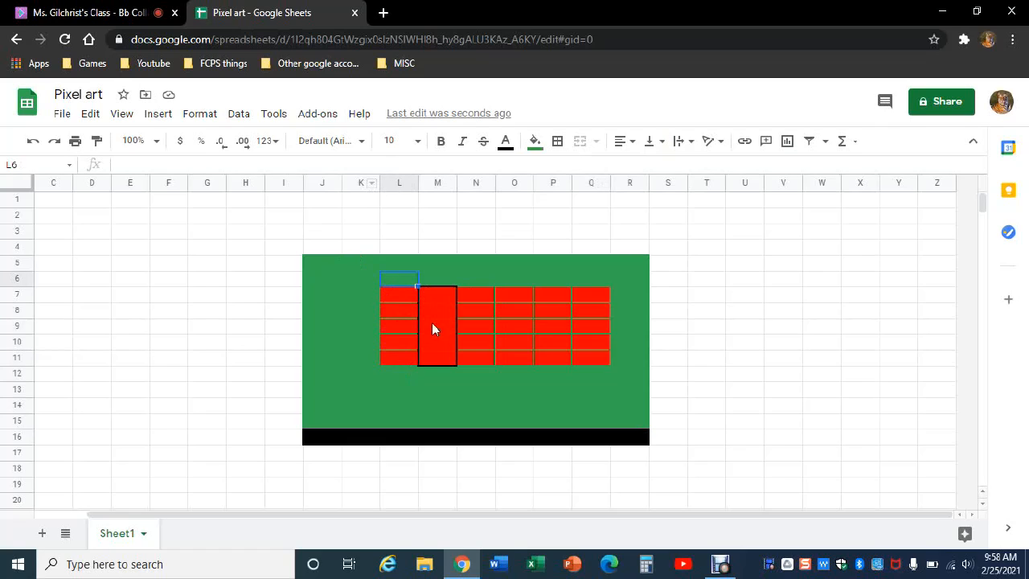
left_click(486, 145)
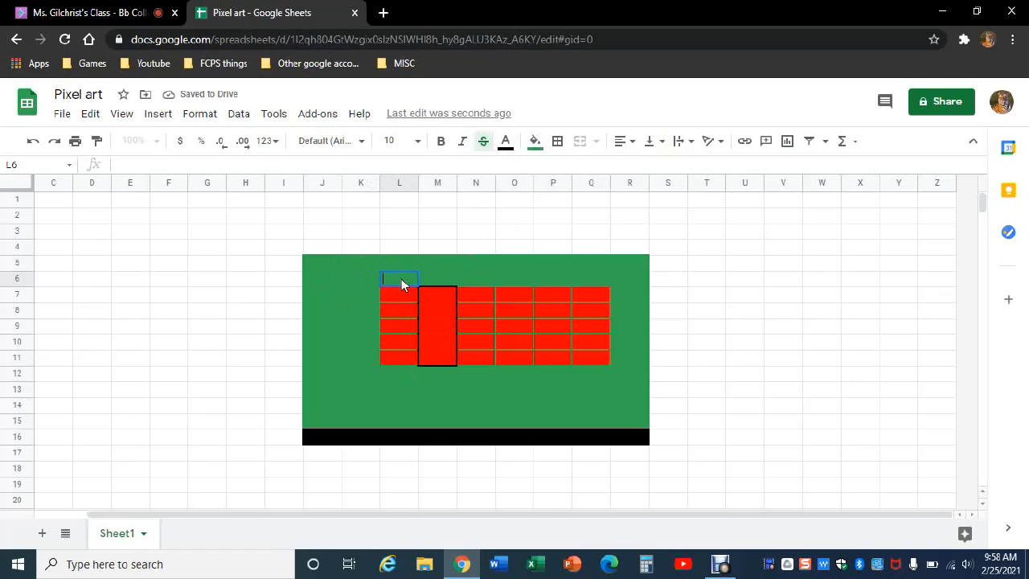
type("ththththth")
left_click(455, 287)
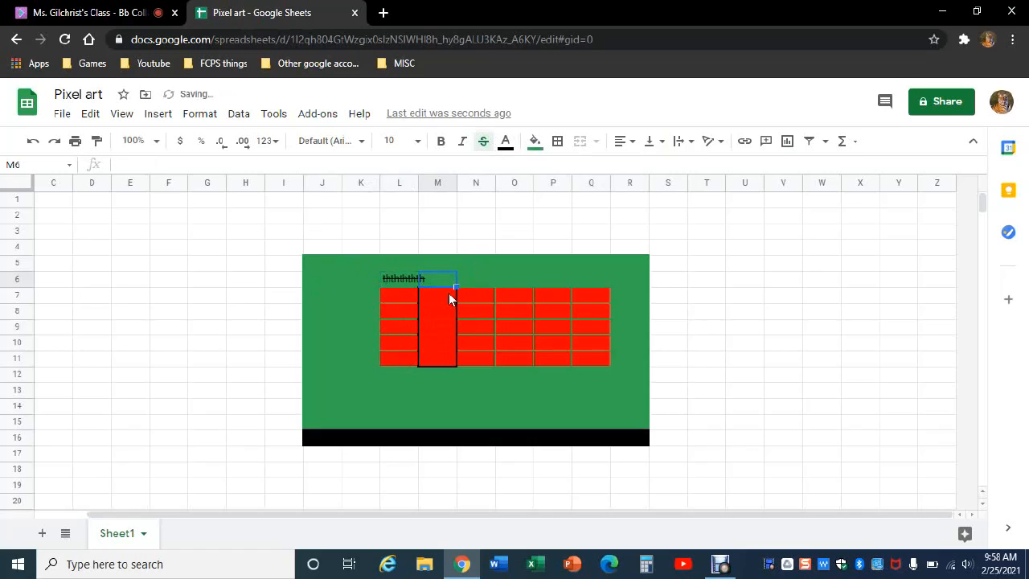
Center the text in cell L6 horizontally and set its vertical alignment to middle
left_click(411, 278)
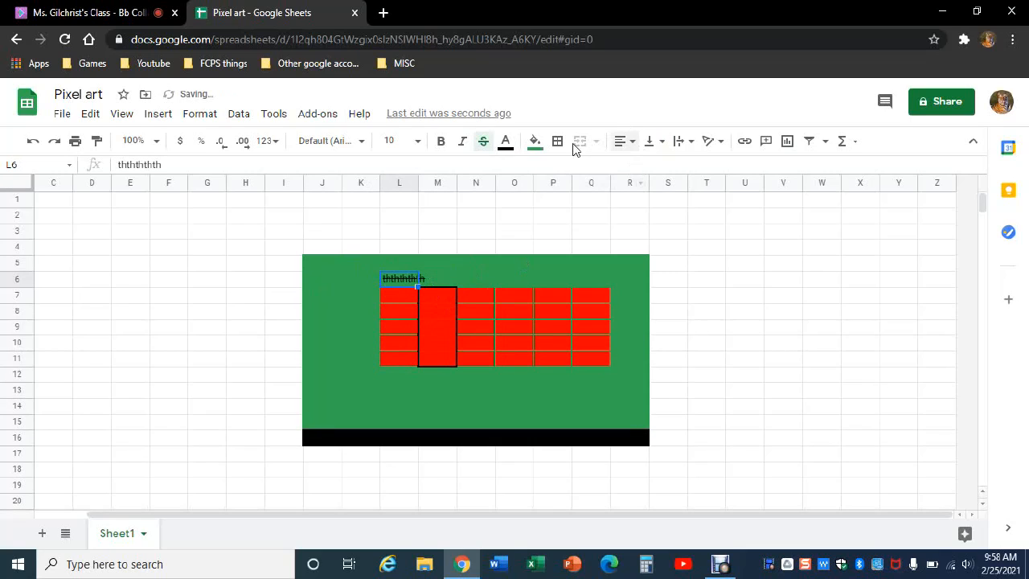
left_click(625, 151)
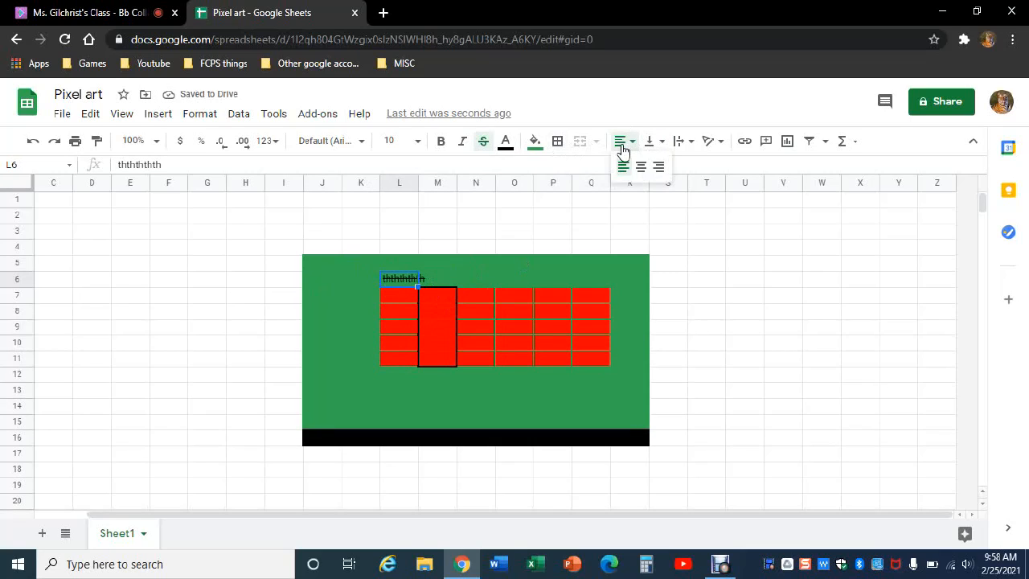
left_click(648, 163)
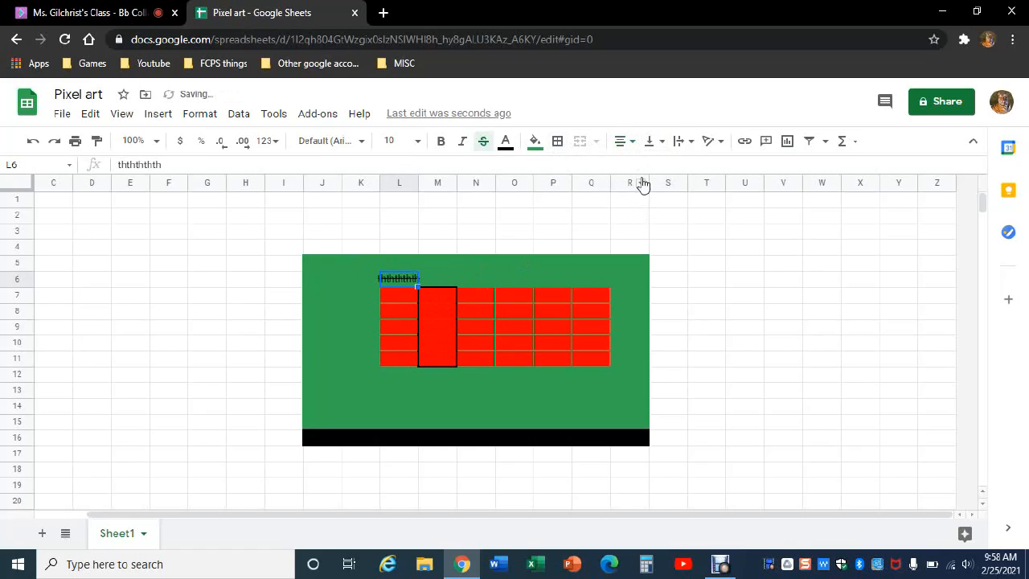
left_click(650, 143)
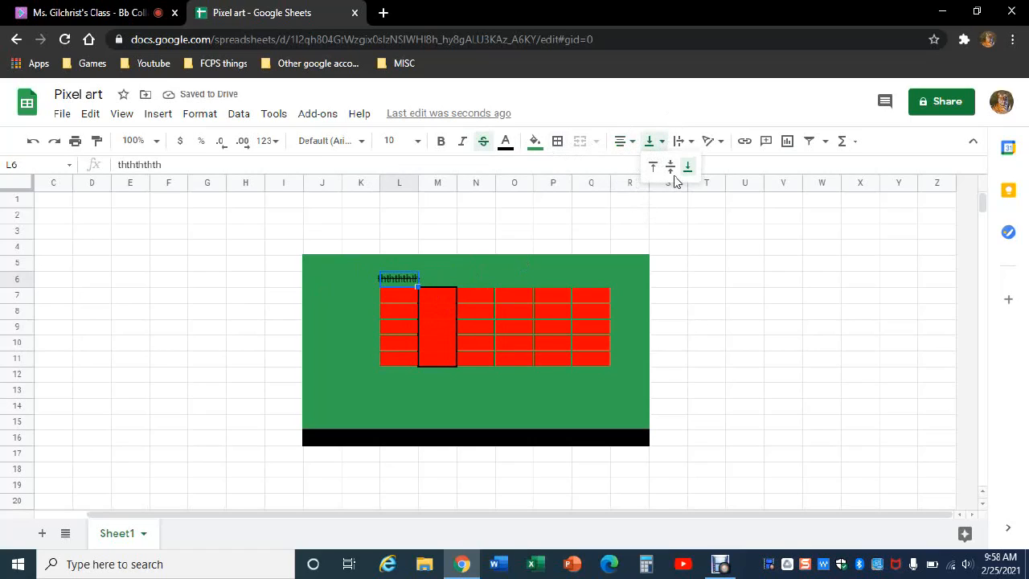
left_click(669, 167)
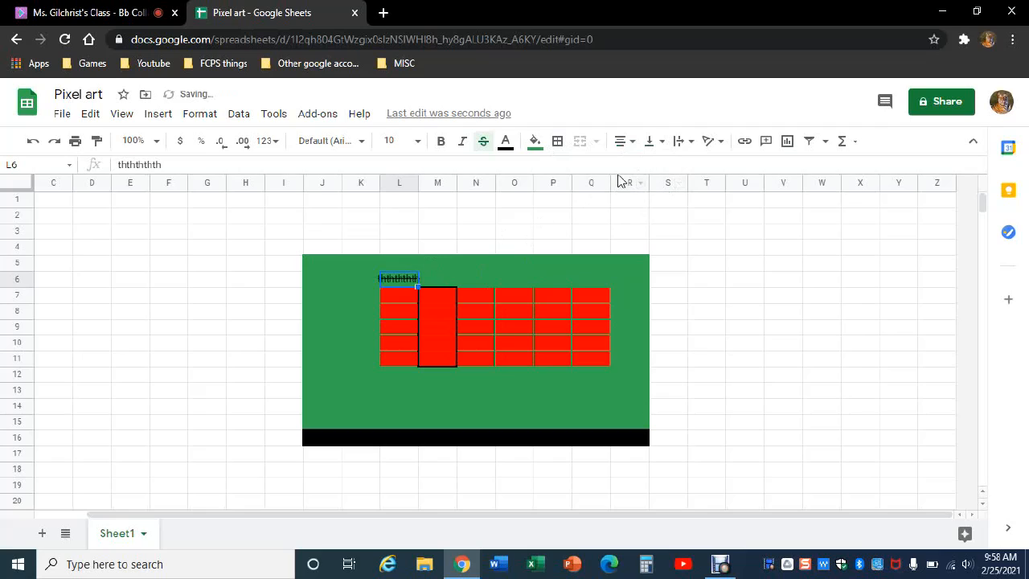
Set the text wrapping of cell L6 to Wrap
left_click(683, 142)
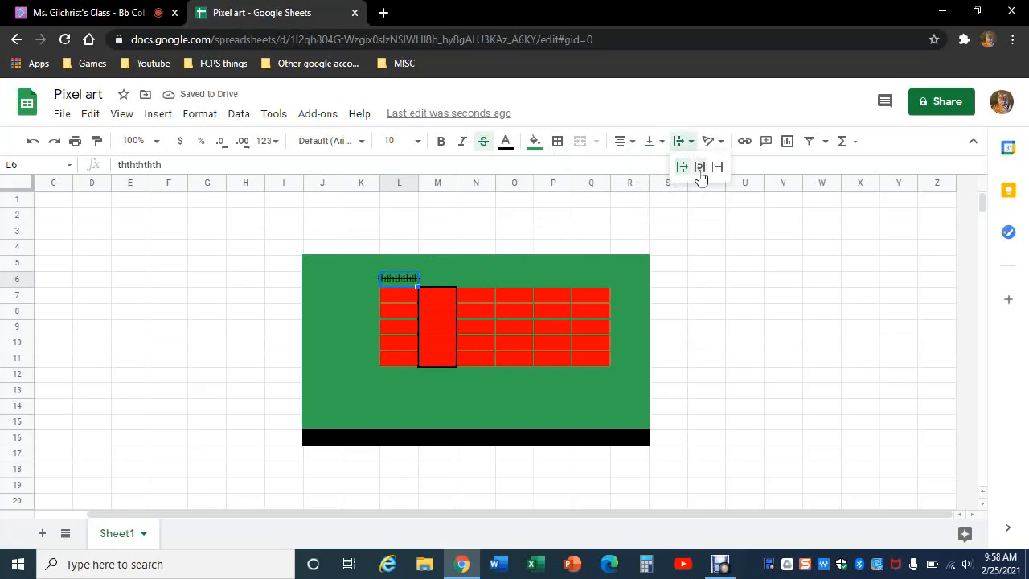
left_click(698, 168)
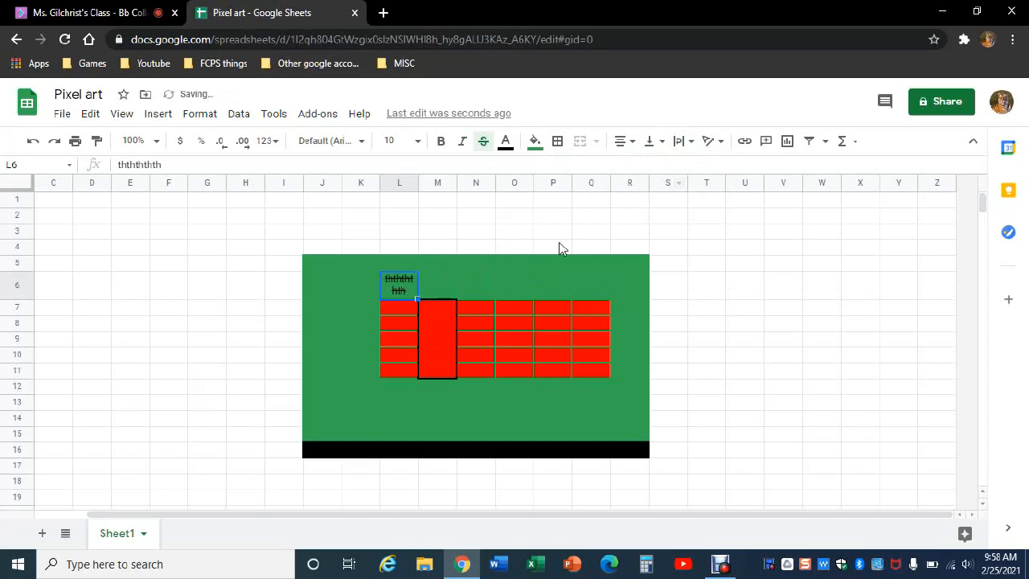
left_click(430, 290)
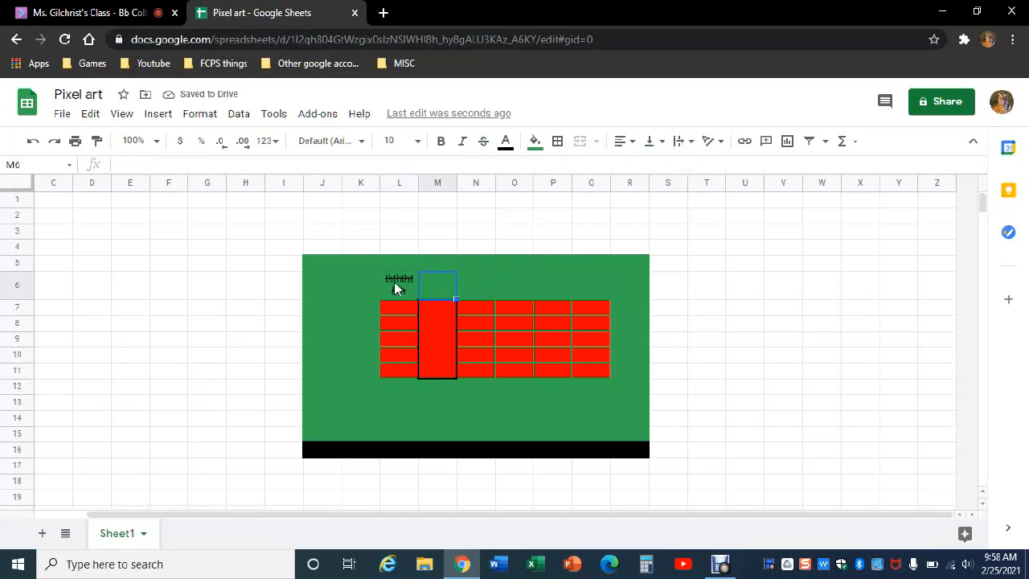
left_click(399, 288)
left_click(399, 263)
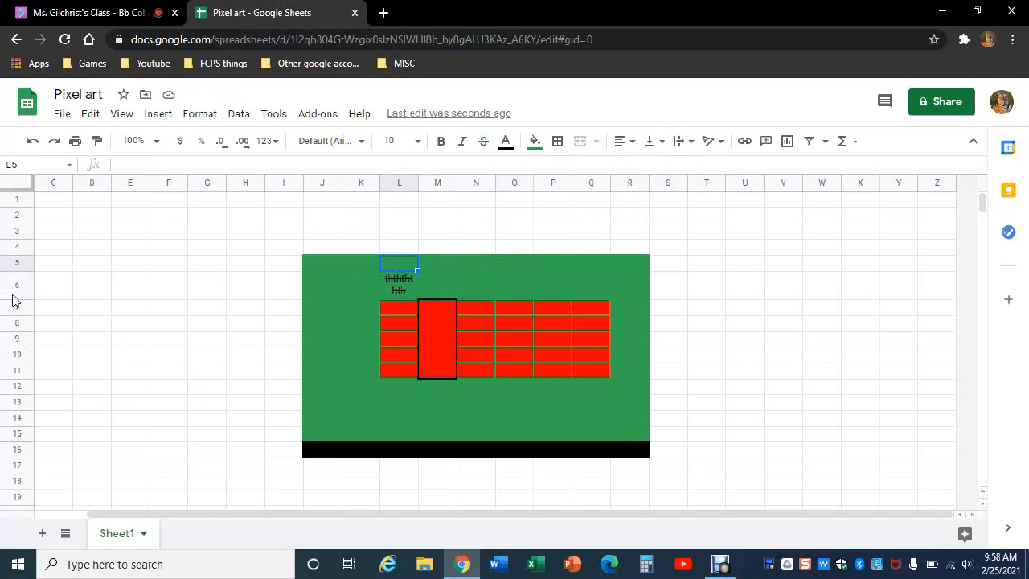
Undo the text, alignment, wrapping, border and fill edits back to the plain red block J5:N10
key("ctrl+z")
key("ctrl+z")
key("ctrl+z")
key("ctrl+z")
key("ctrl+z")
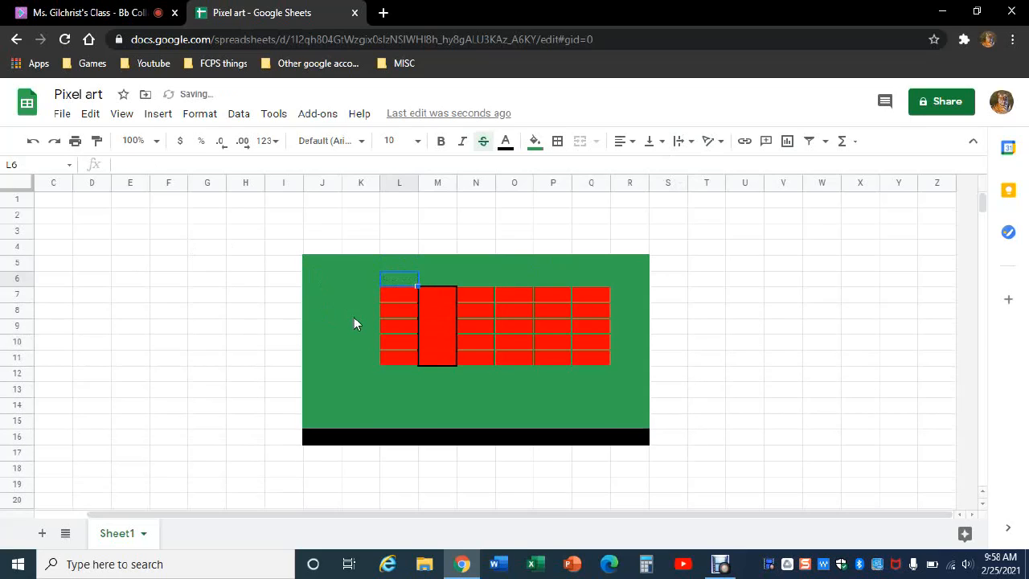
key("ctrl+z")
key("ctrl+z")
key("ctrl+z")
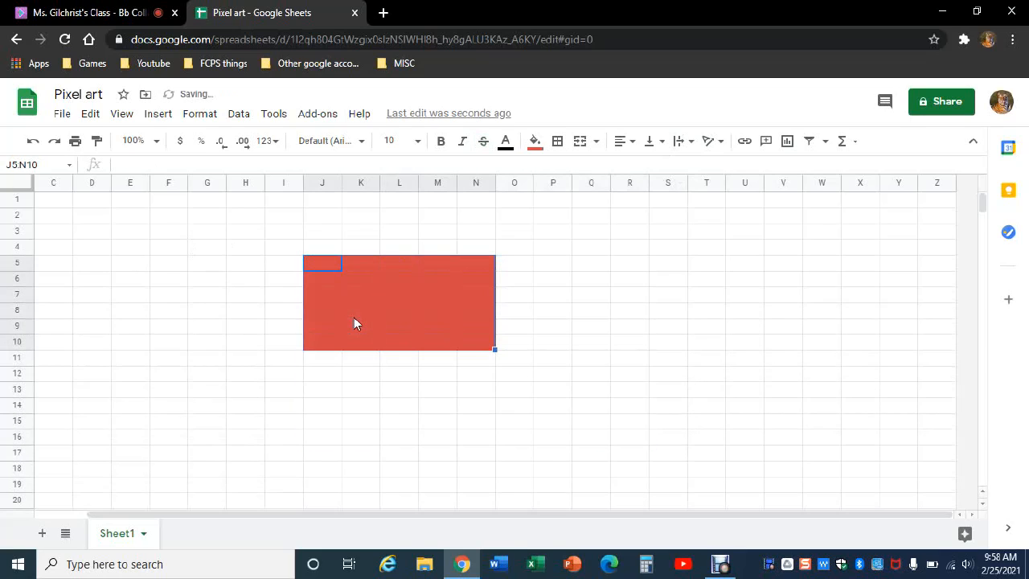
Rename Sheet1 as "Pixel art"
left_click(326, 299)
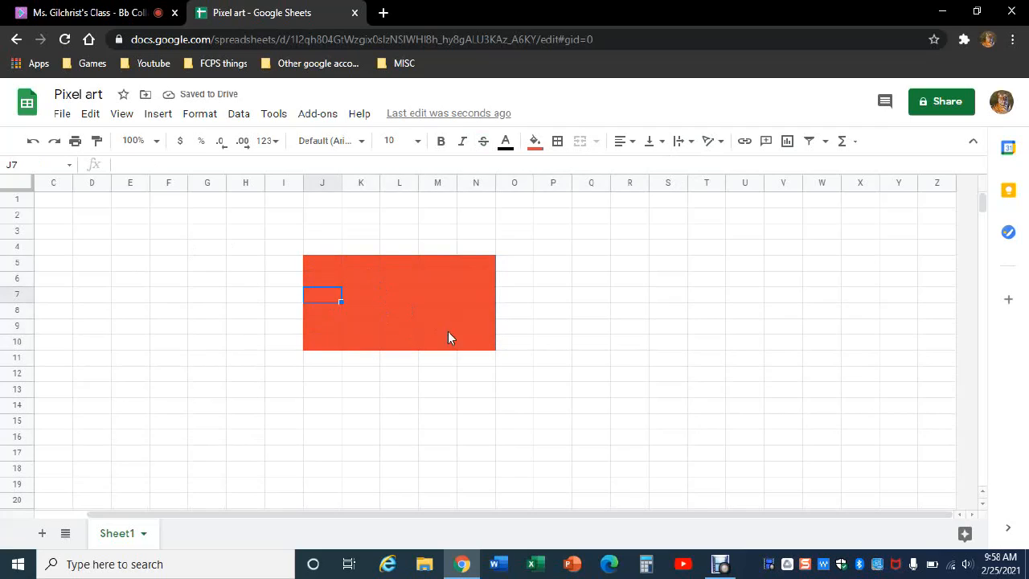
left_click(142, 535)
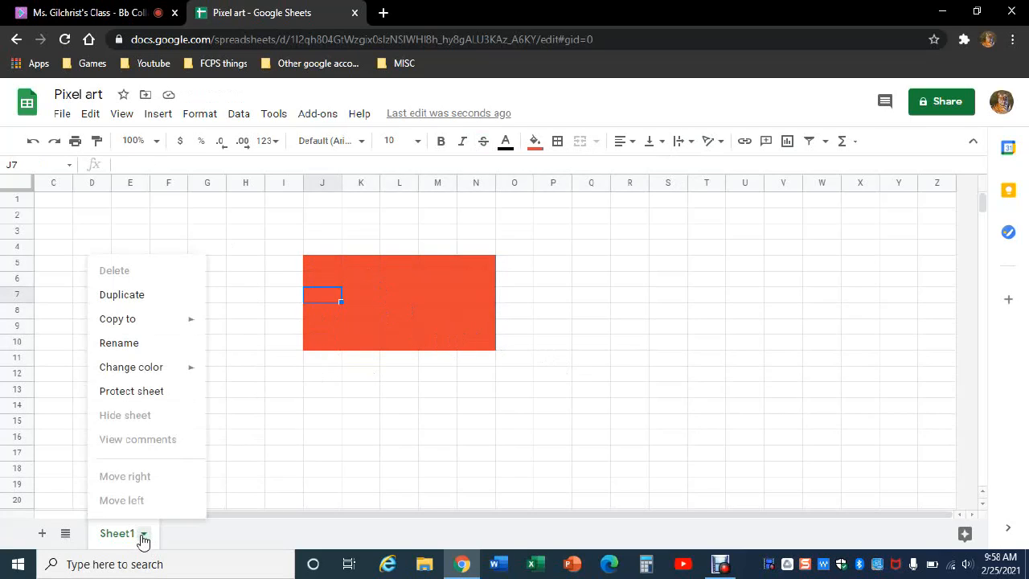
left_click(165, 345)
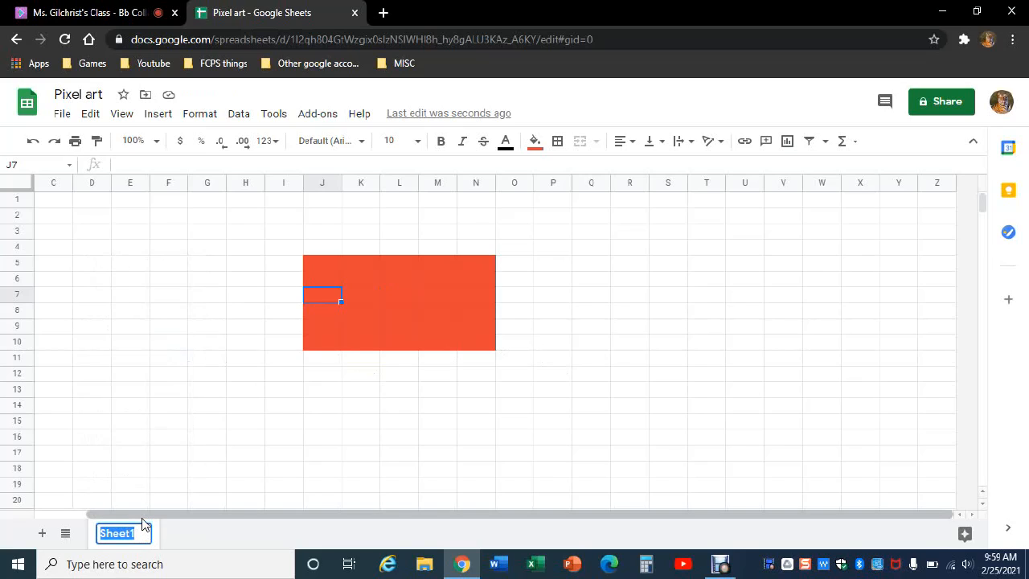
type("pix")
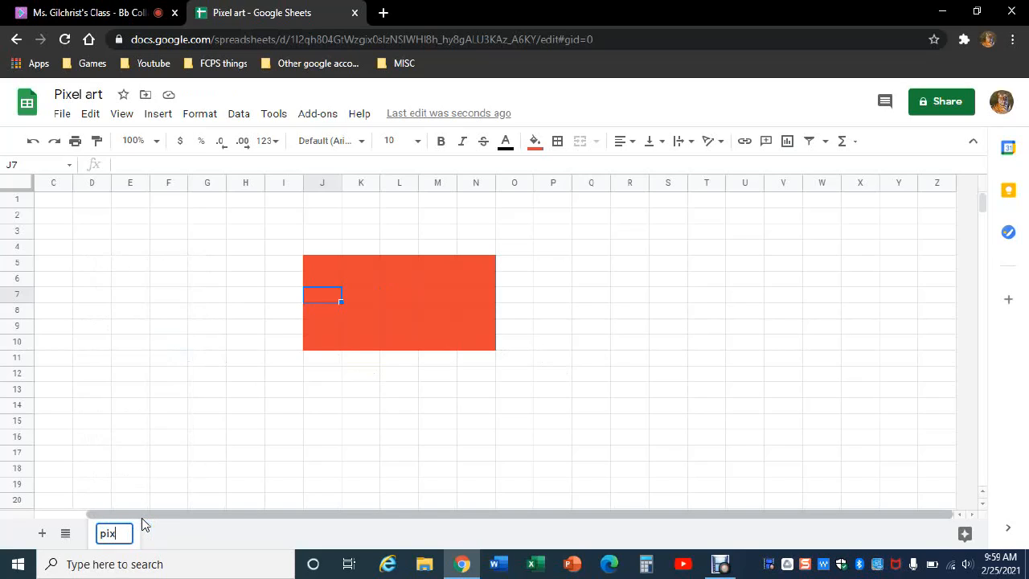
type("el art")
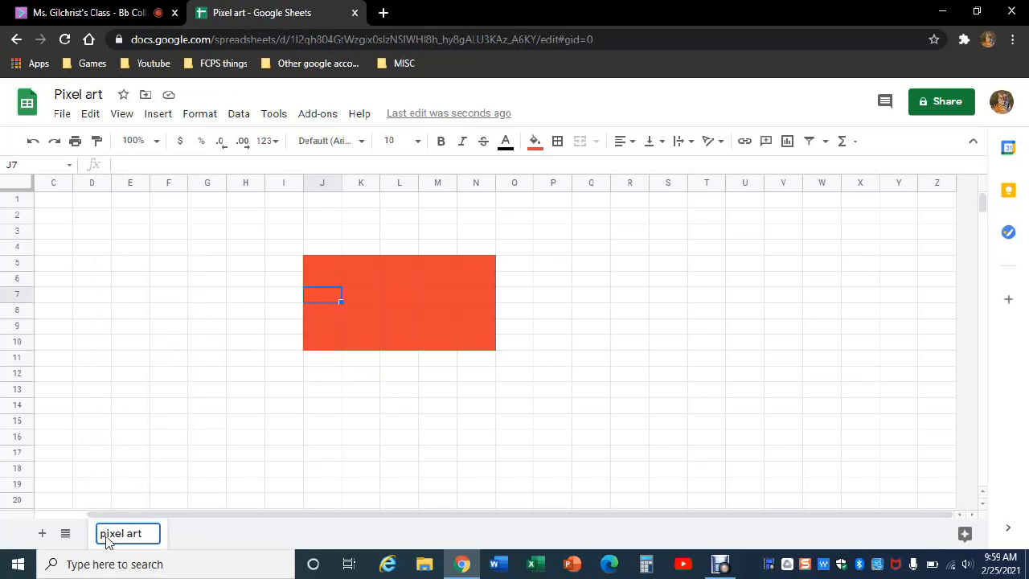
key("BackSpace")
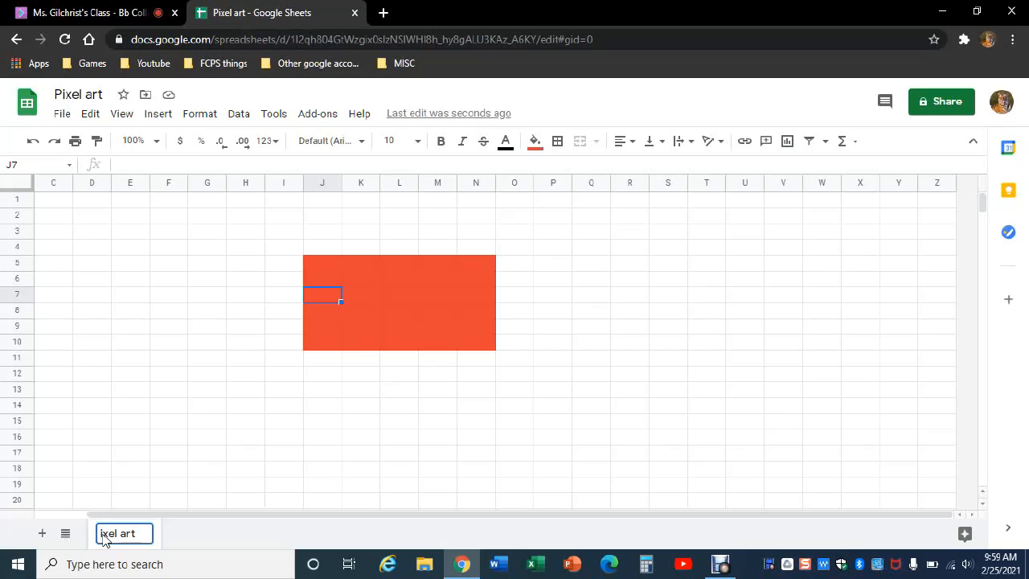
type("P")
left_click(131, 484)
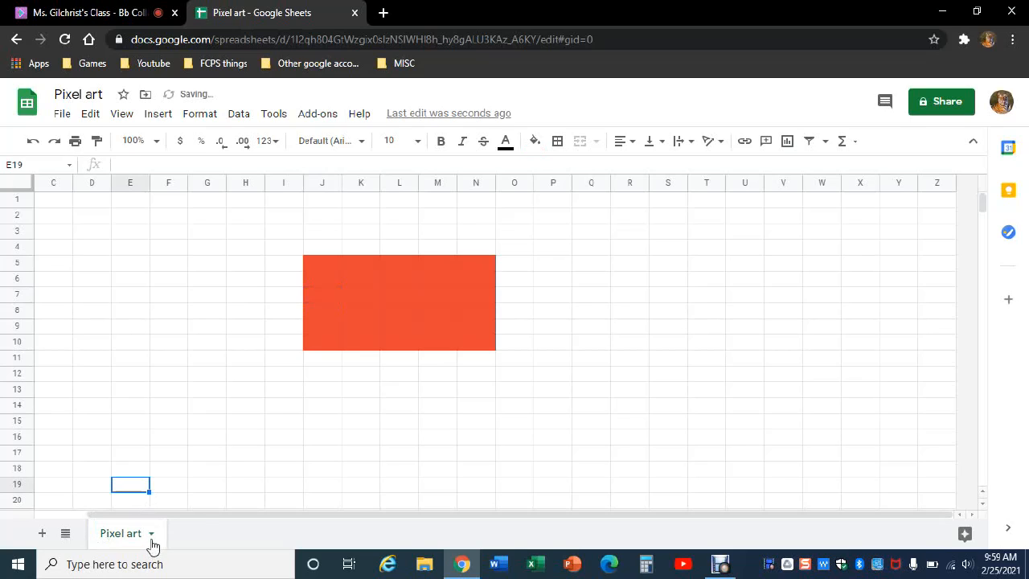
Change the tab color of the Pixel art sheet to orange
right_click(152, 543)
mouse_move(152, 370)
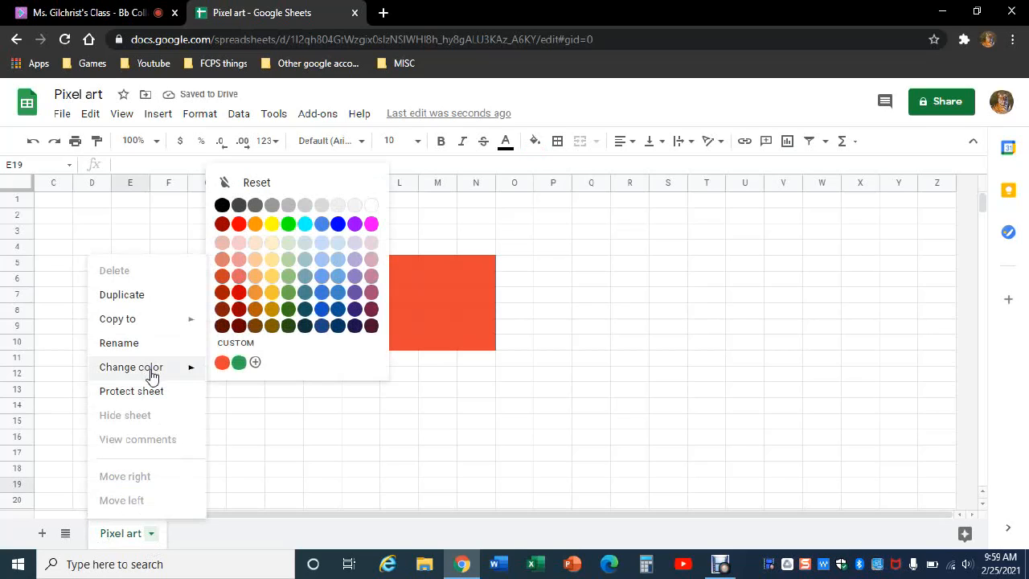
left_click(255, 226)
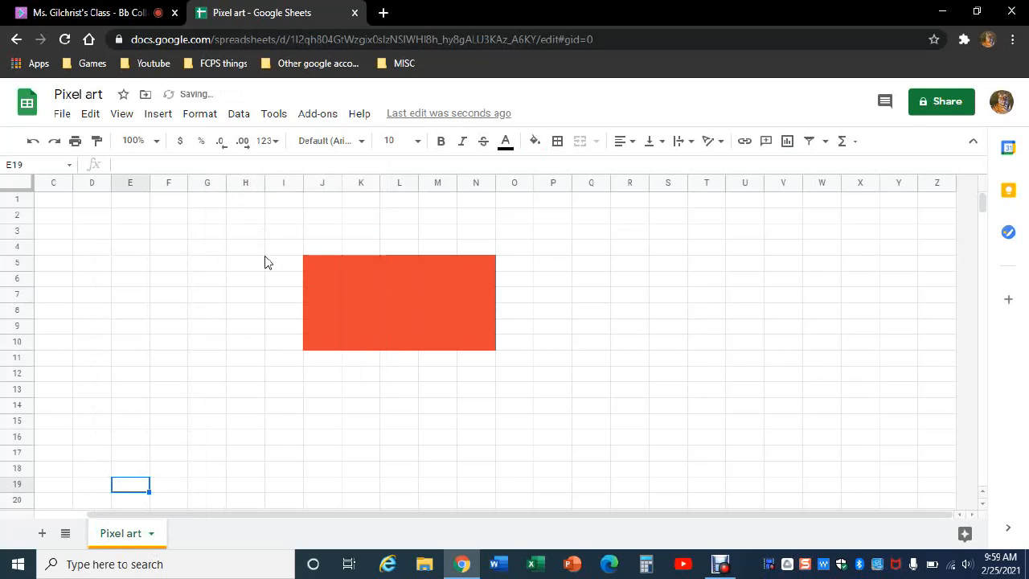
left_click(244, 459)
left_click(150, 533)
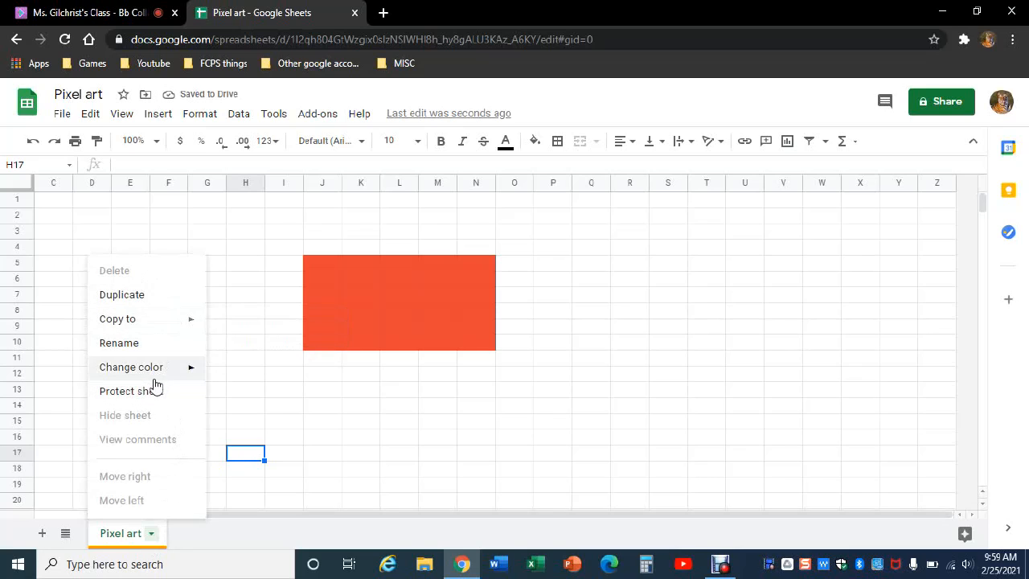
mouse_move(170, 372)
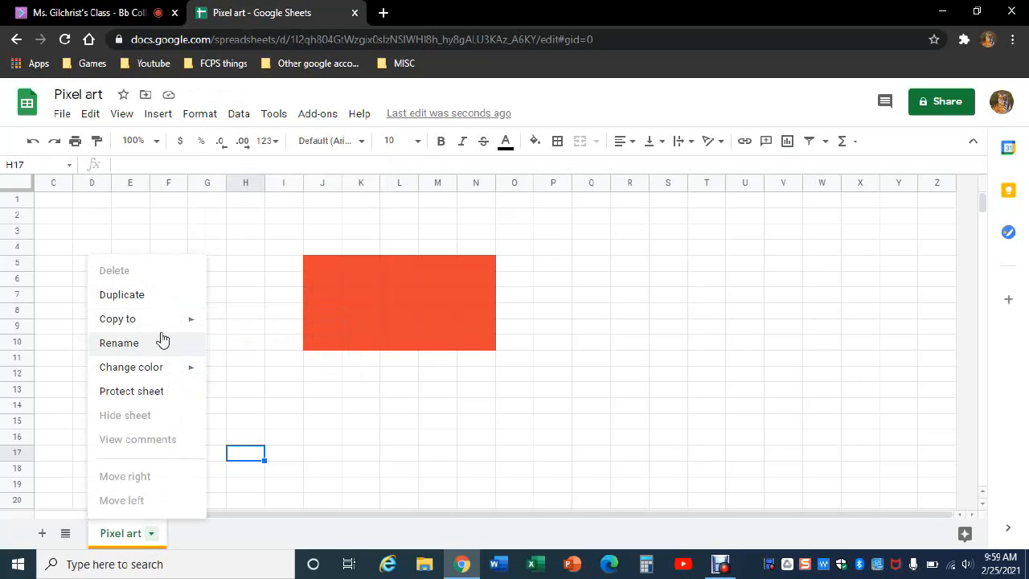
mouse_move(175, 328)
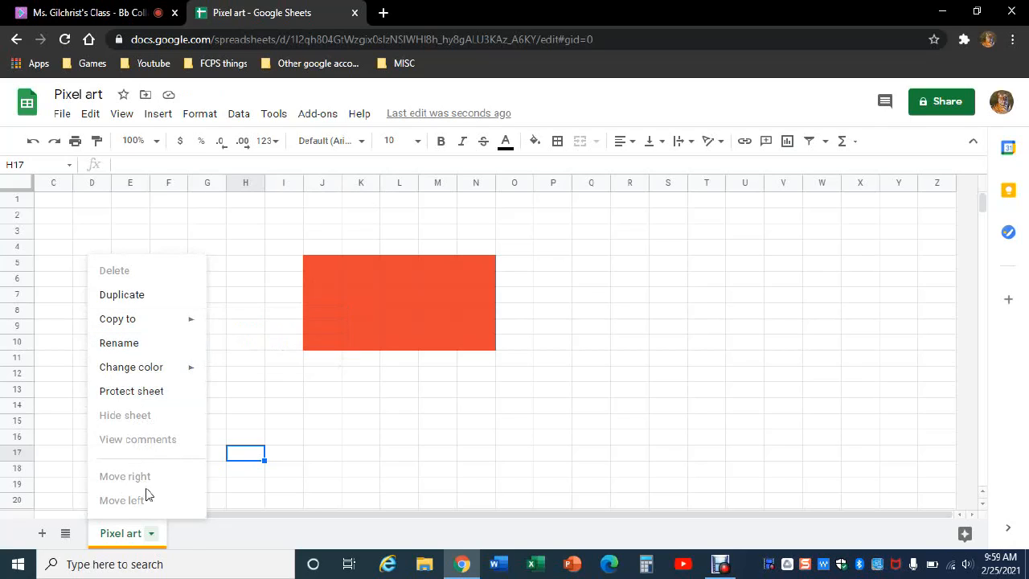
left_click(200, 534)
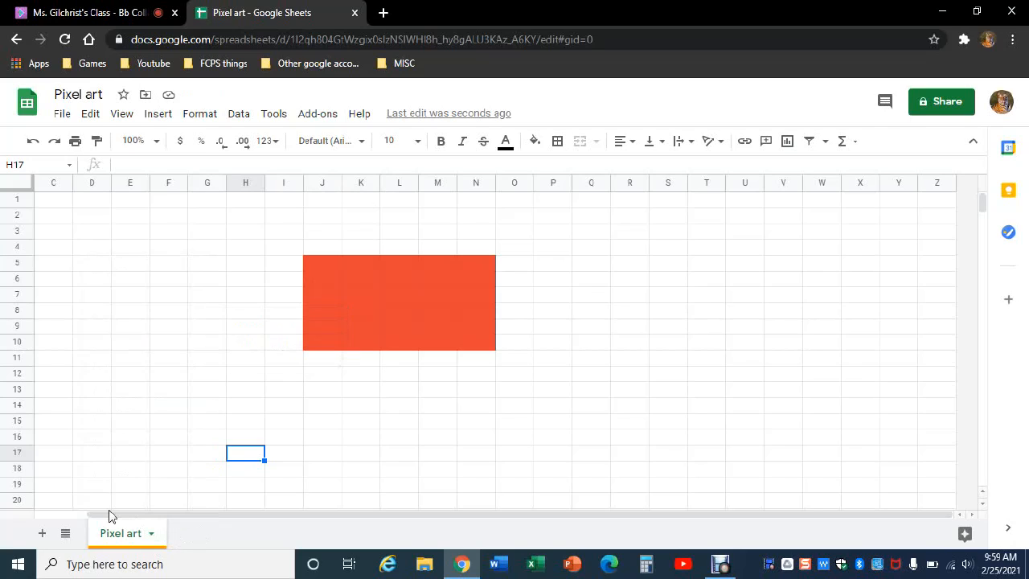
Add a second, blank sheet to the spreadsheet and display it
left_click(42, 536)
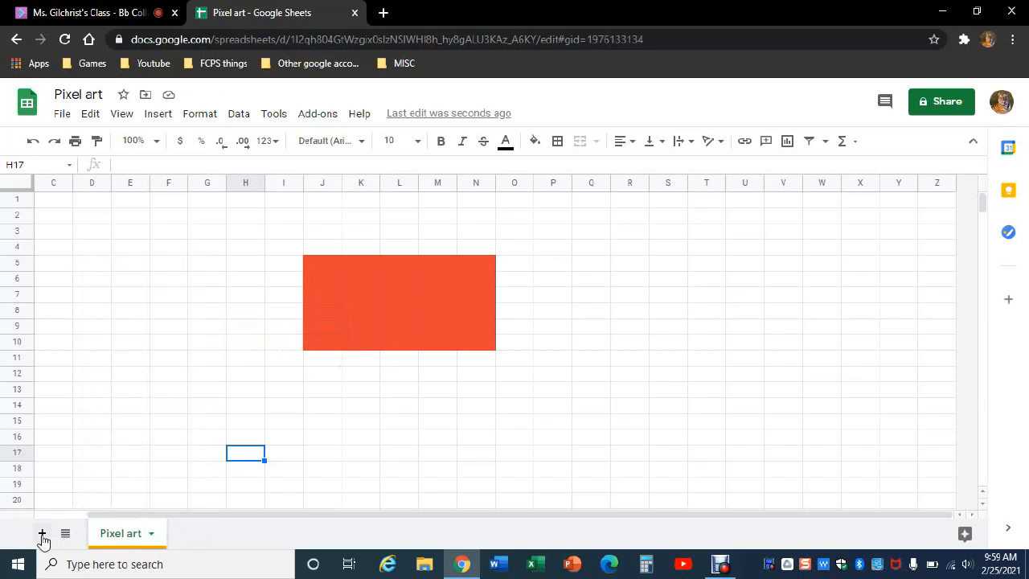
left_click(137, 534)
left_click(198, 533)
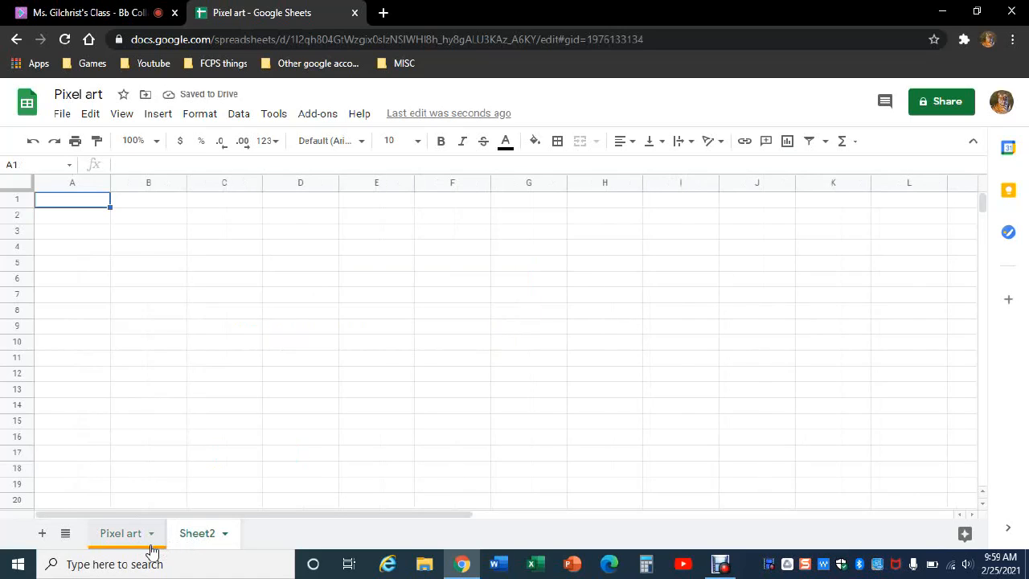
Check the list of all sheets and return to the Pixel art sheet
left_click(67, 535)
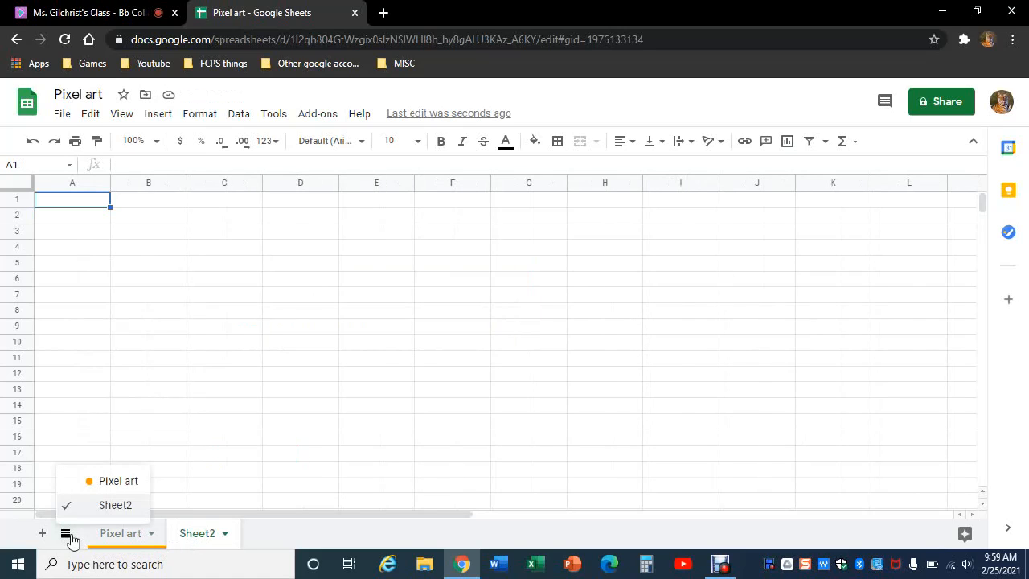
left_click(66, 534)
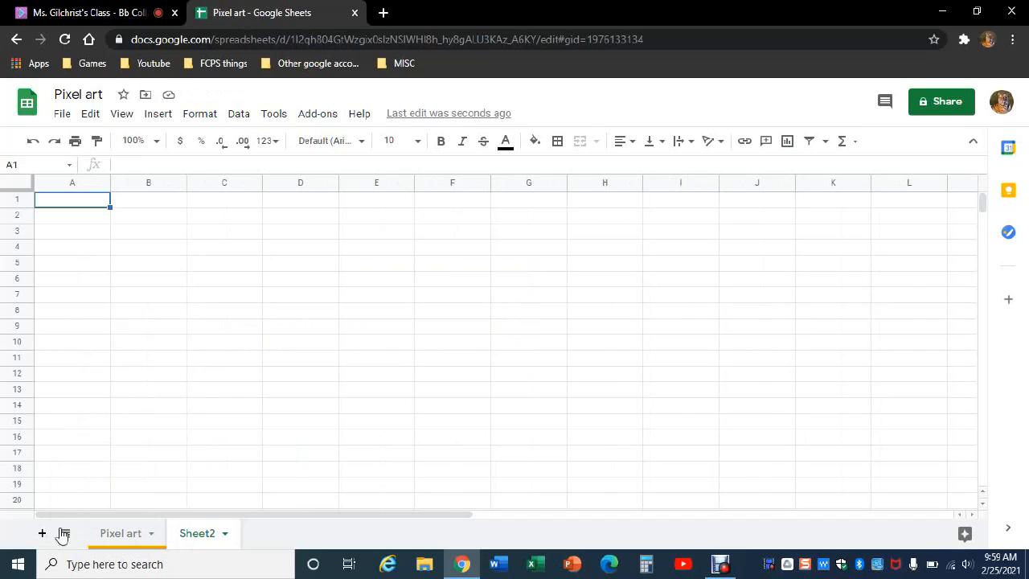
left_click(127, 534)
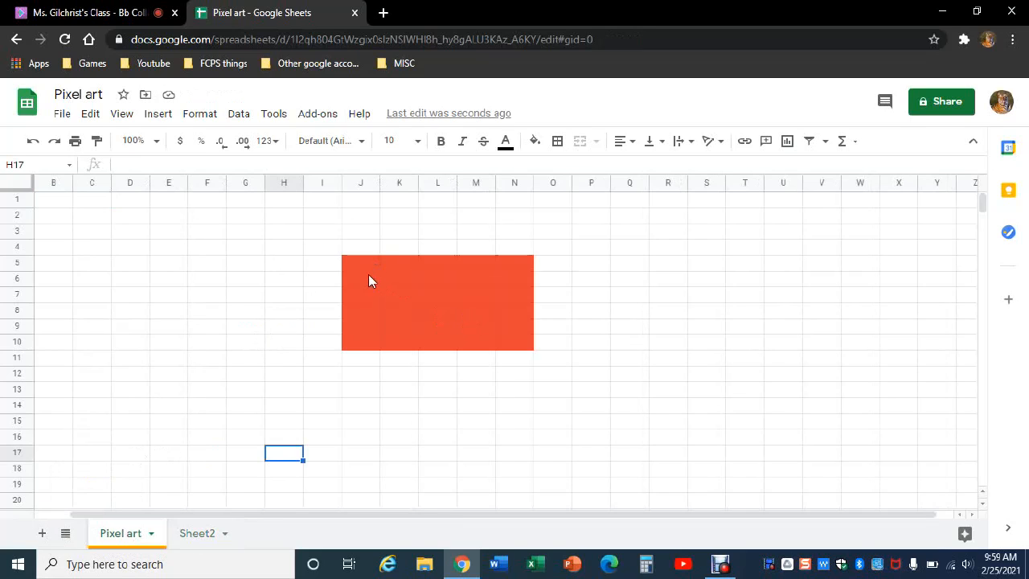
Fill the red block J5:N10 with black
left_click_drag(369, 270, 517, 345)
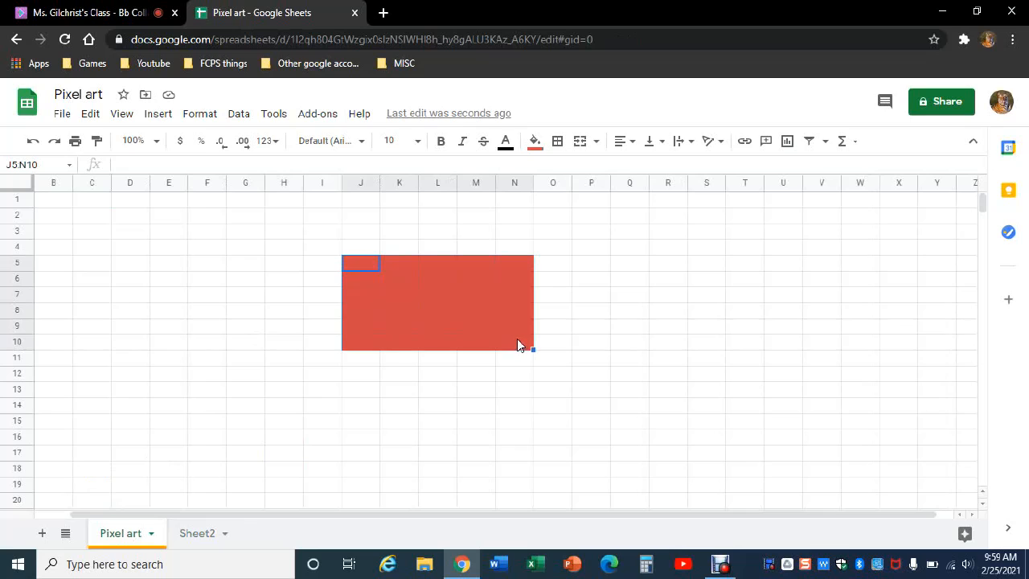
left_click(535, 143)
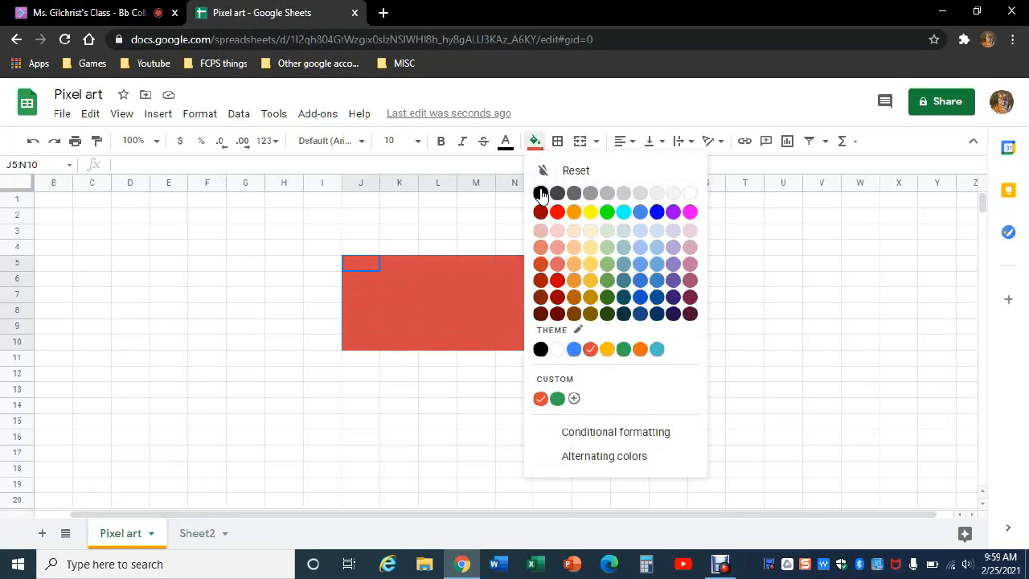
left_click(541, 193)
left_click(563, 233)
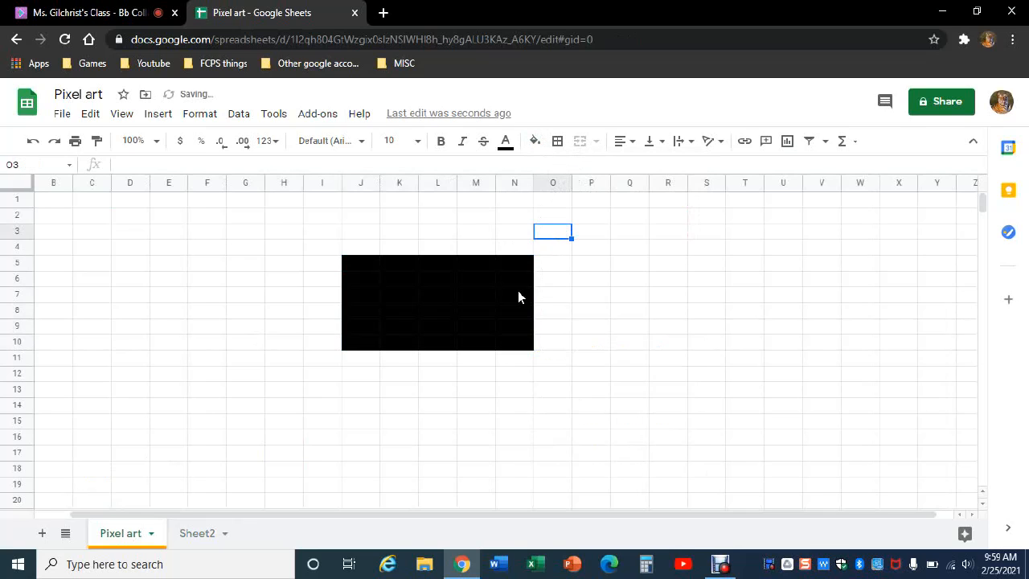
left_click(361, 294)
left_click(437, 325)
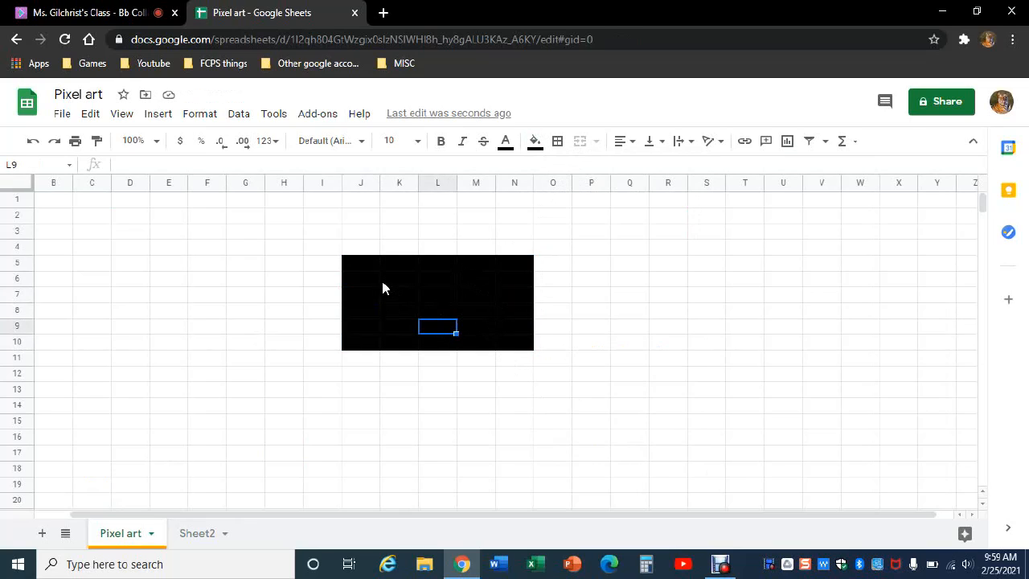
Apply black borders to all cells of the black block J5:N10
left_click_drag(354, 266, 520, 342)
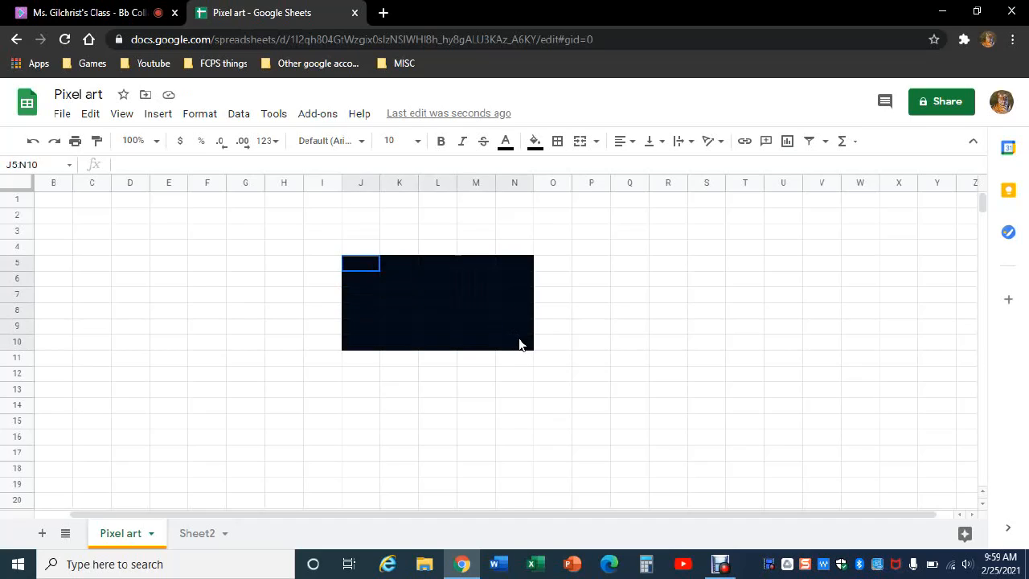
left_click(557, 142)
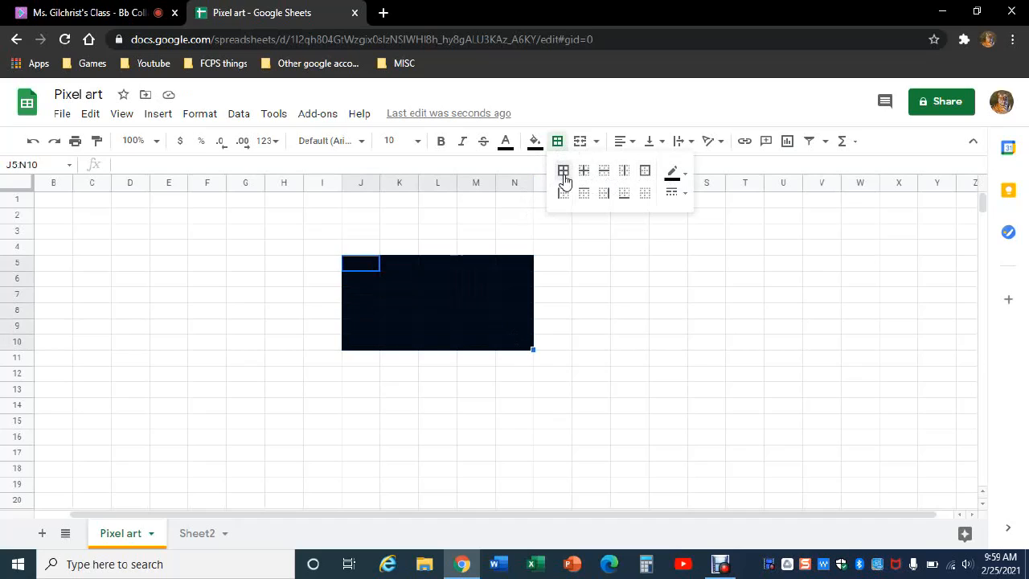
left_click(567, 177)
left_click(527, 268)
left_click(606, 281)
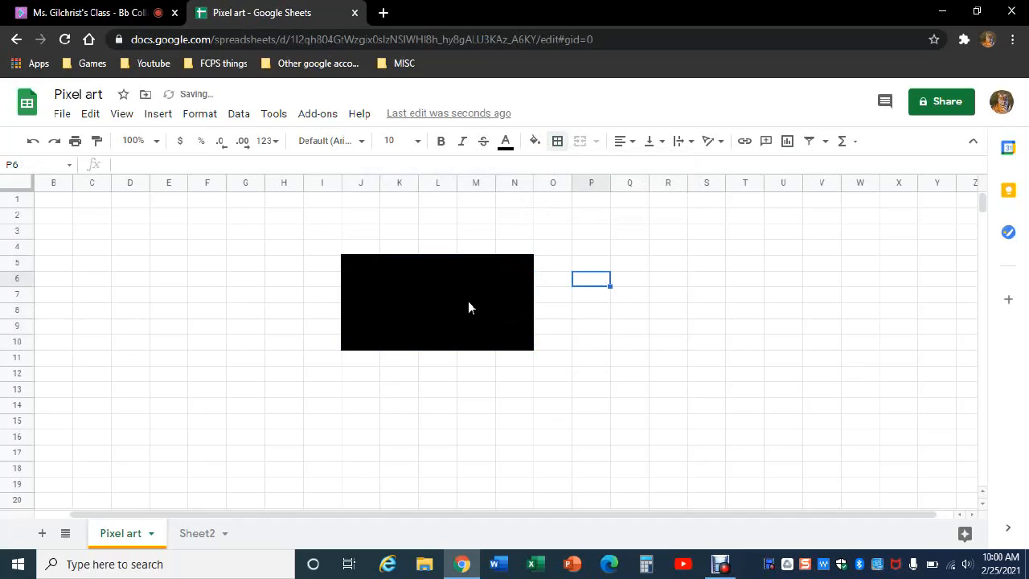
left_click(468, 299)
left_click(575, 256)
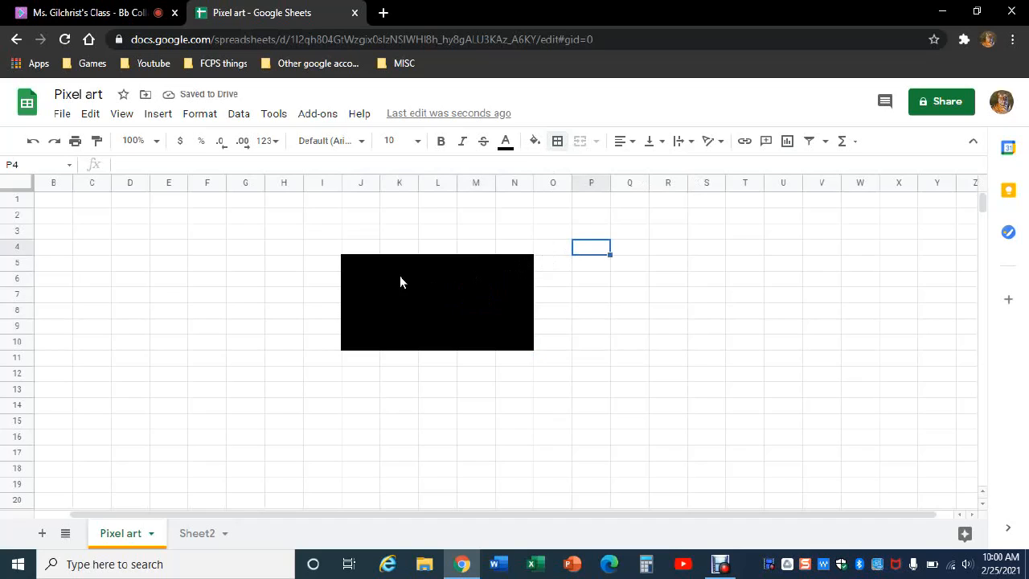
Try yellow and red fills on cells L3:L4 above the black block
left_click_drag(436, 248, 435, 232)
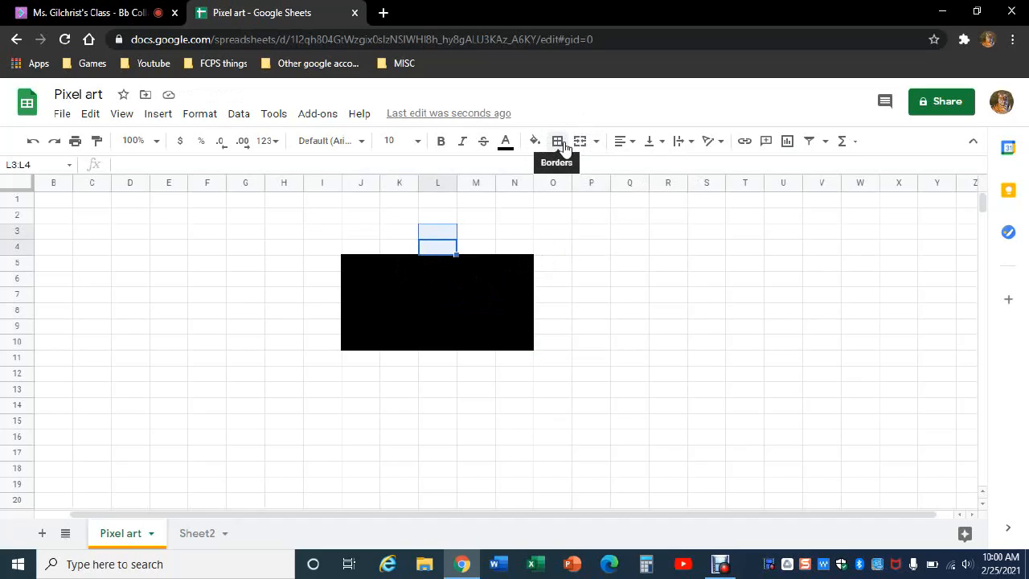
left_click(535, 143)
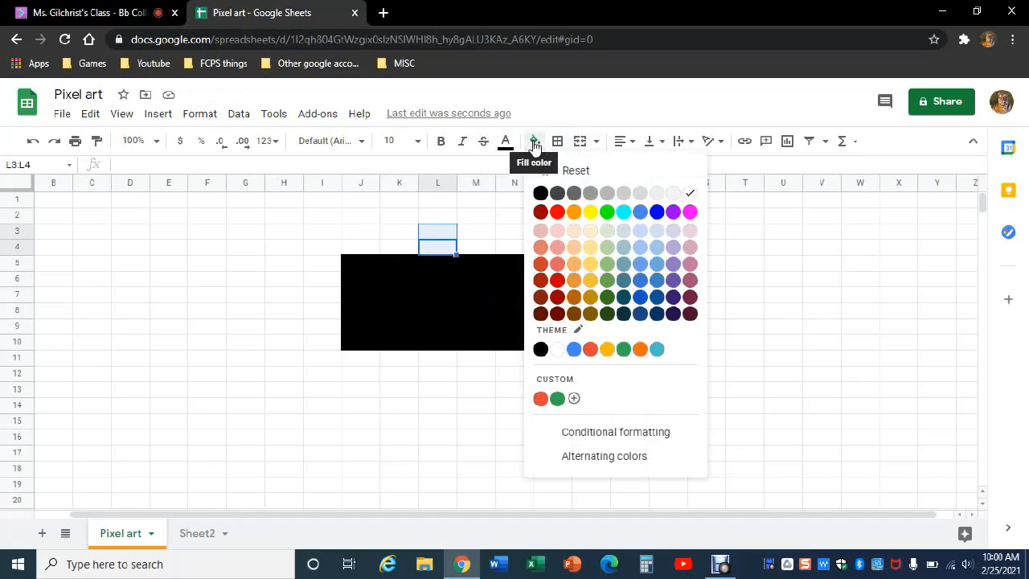
left_click(591, 212)
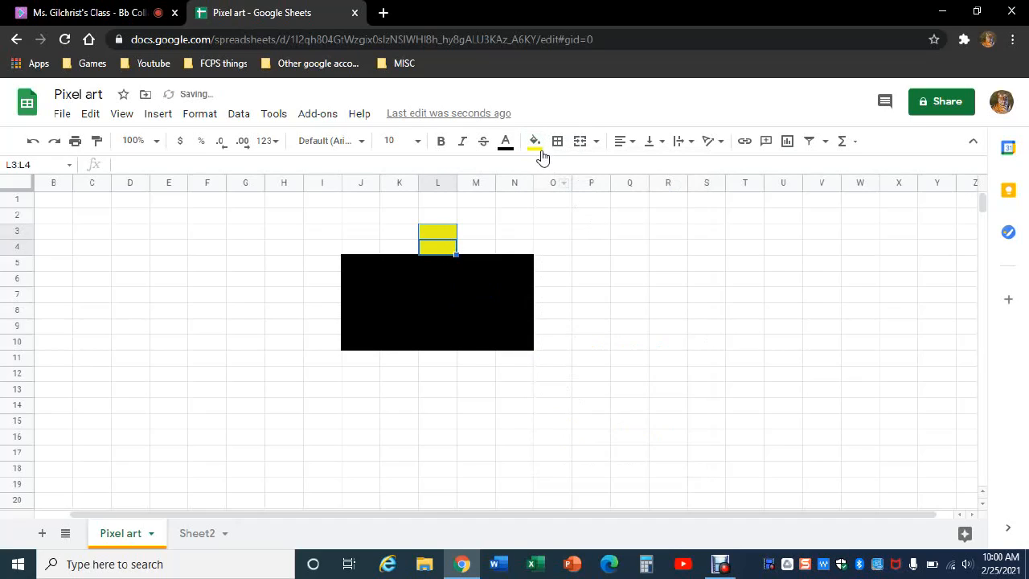
left_click(537, 145)
left_click(558, 216)
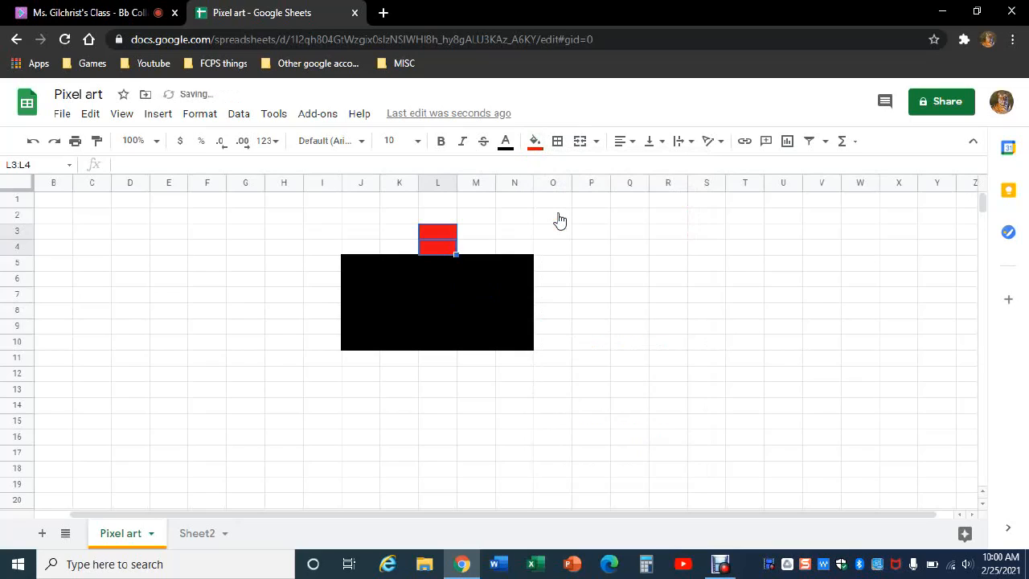
left_click(582, 235)
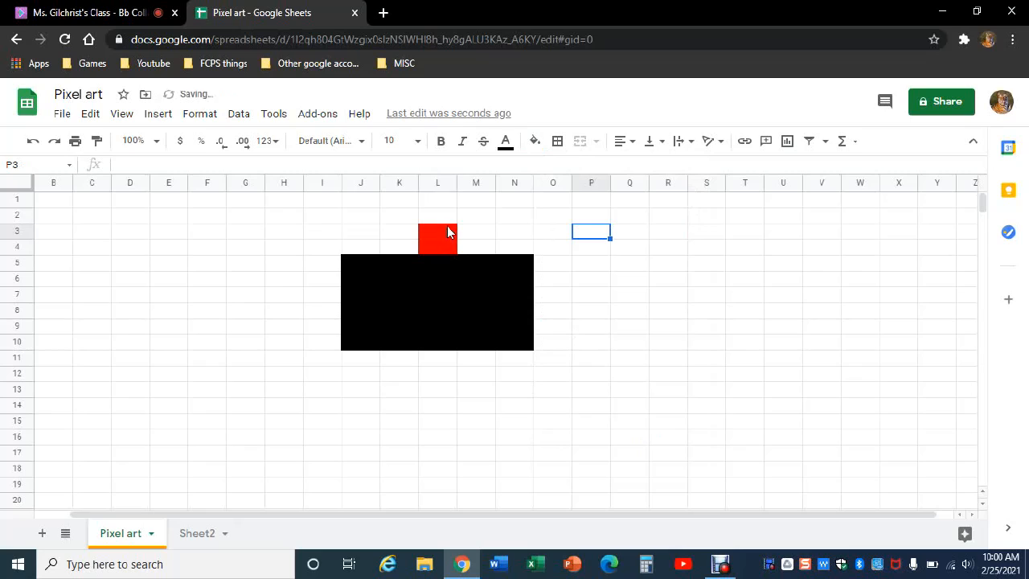
Fill cells L3:L4 above the black block with orange
left_click_drag(448, 232, 449, 253)
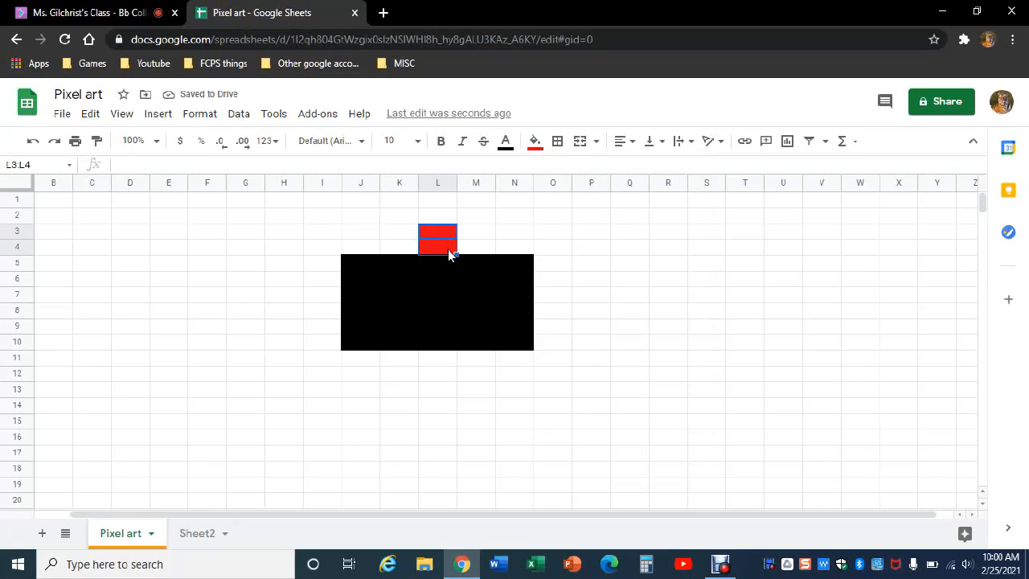
left_click(535, 142)
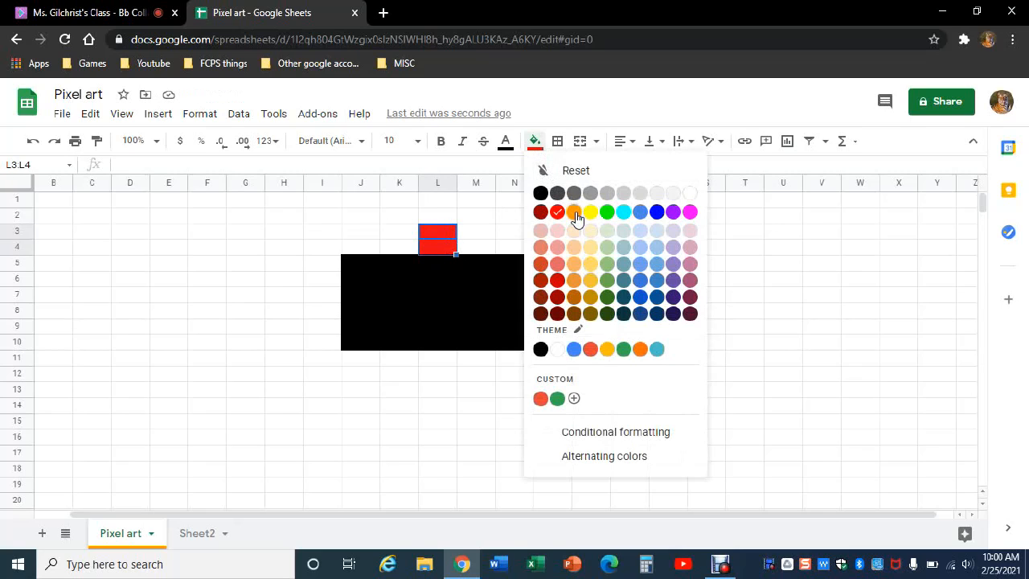
left_click(575, 216)
Apply matching orange borders to all edges of cells L3:L4
left_click(557, 145)
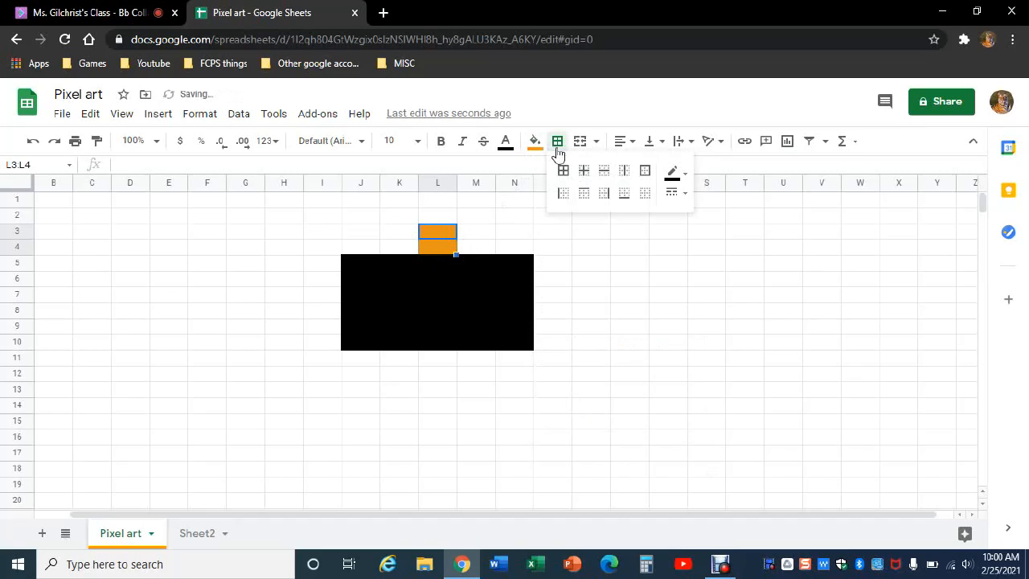
left_click(686, 178)
left_click(718, 255)
left_click(564, 170)
left_click(540, 235)
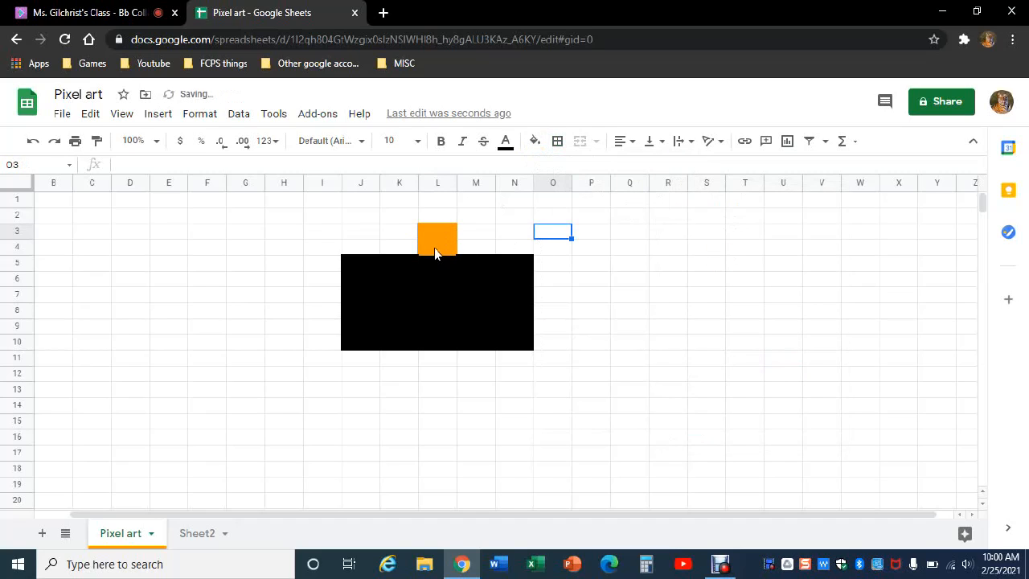
left_click(451, 297)
left_click(361, 311)
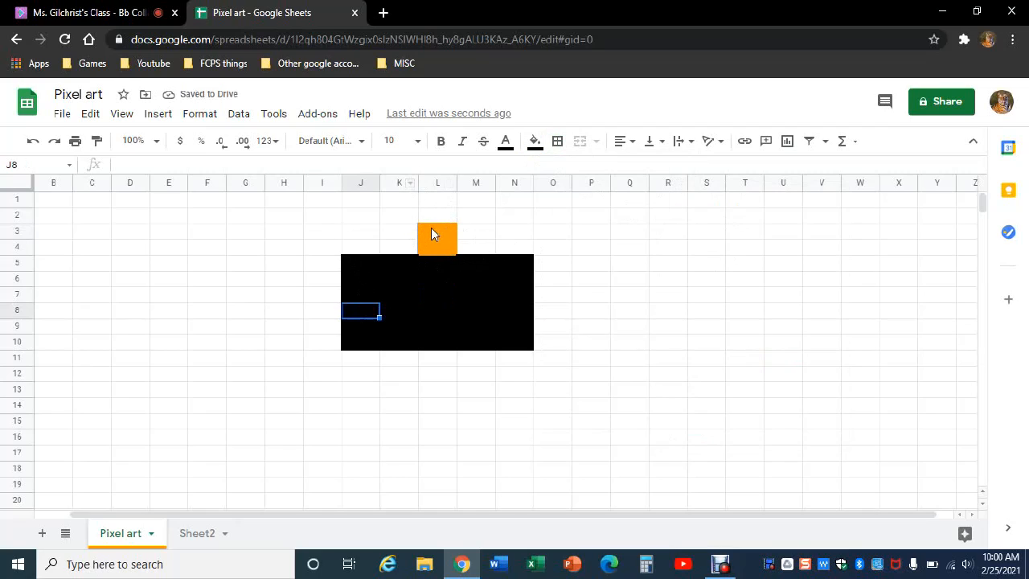
left_click(430, 312)
left_click_drag(364, 267, 515, 349)
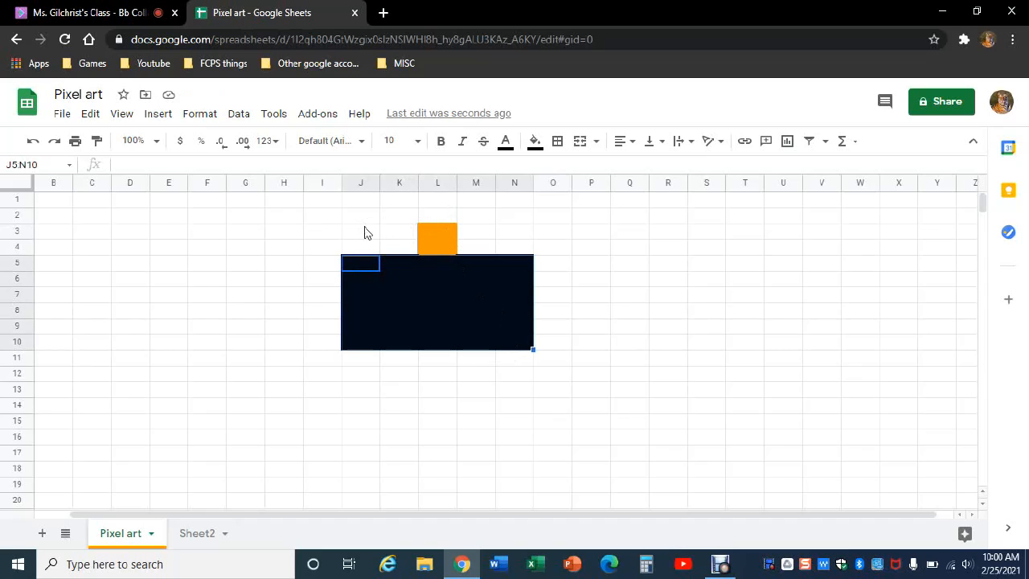
double_click(521, 217)
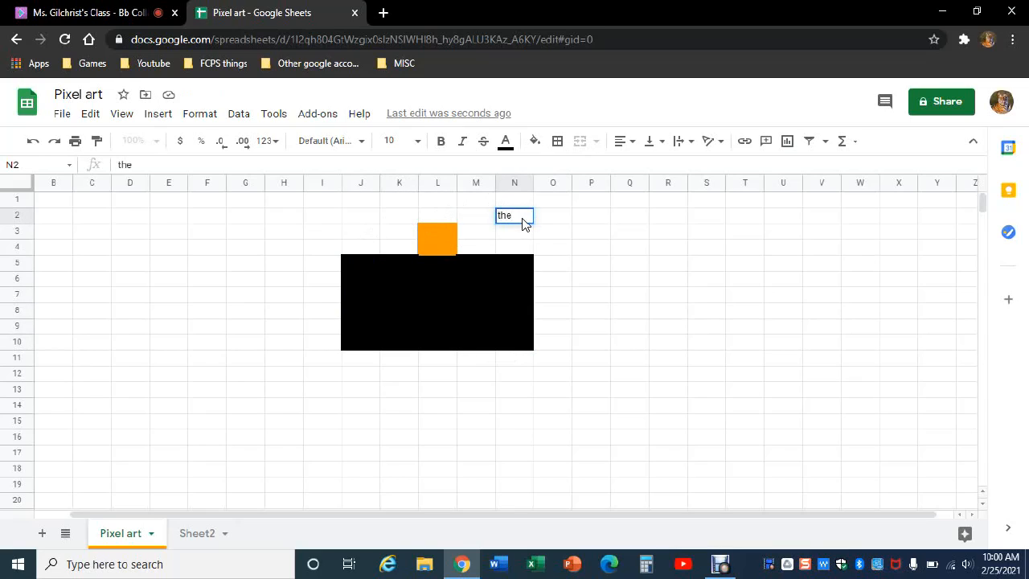
left_click(625, 283)
left_click(428, 221)
left_click_drag(429, 233, 468, 326)
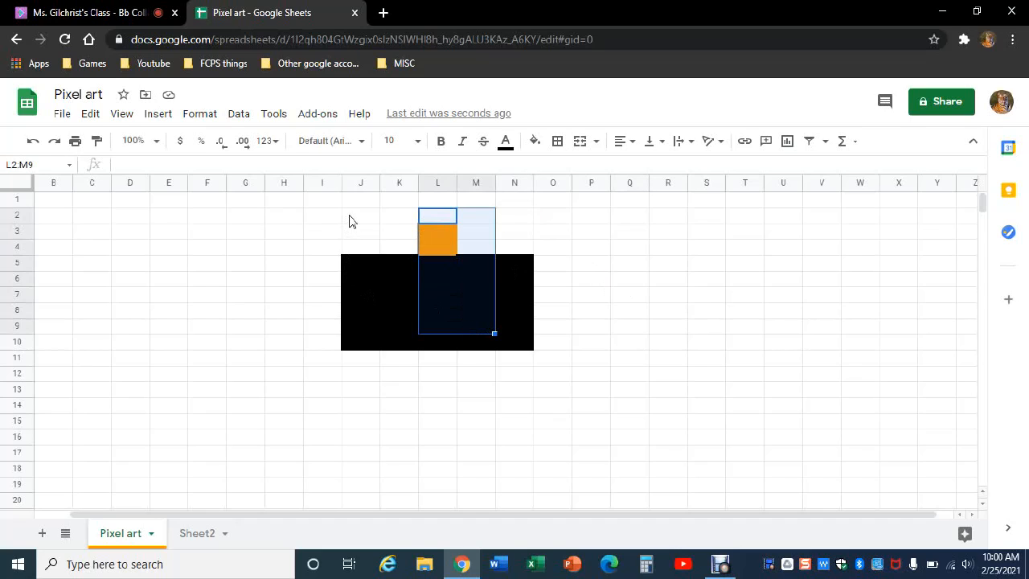
Add a single-color conditional format rule to J2:N10 that fills cells with orange when they are not empty
left_click_drag(349, 221, 531, 346)
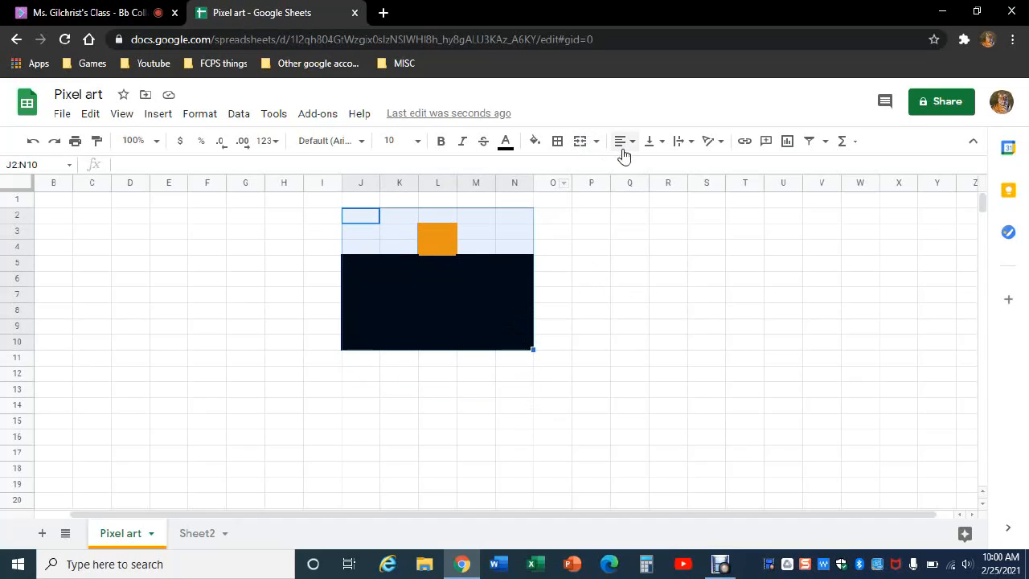
left_click(534, 143)
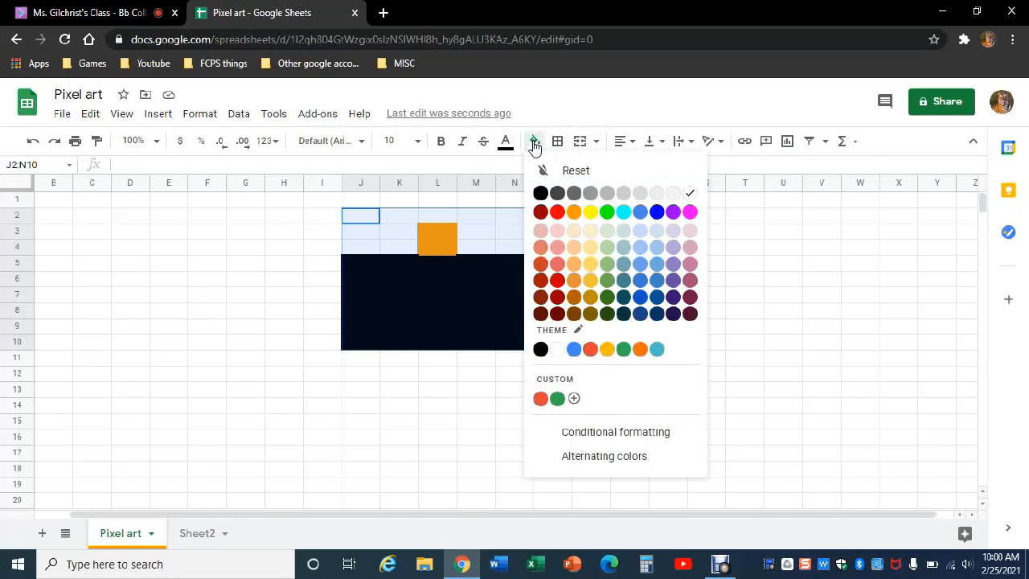
left_click(585, 435)
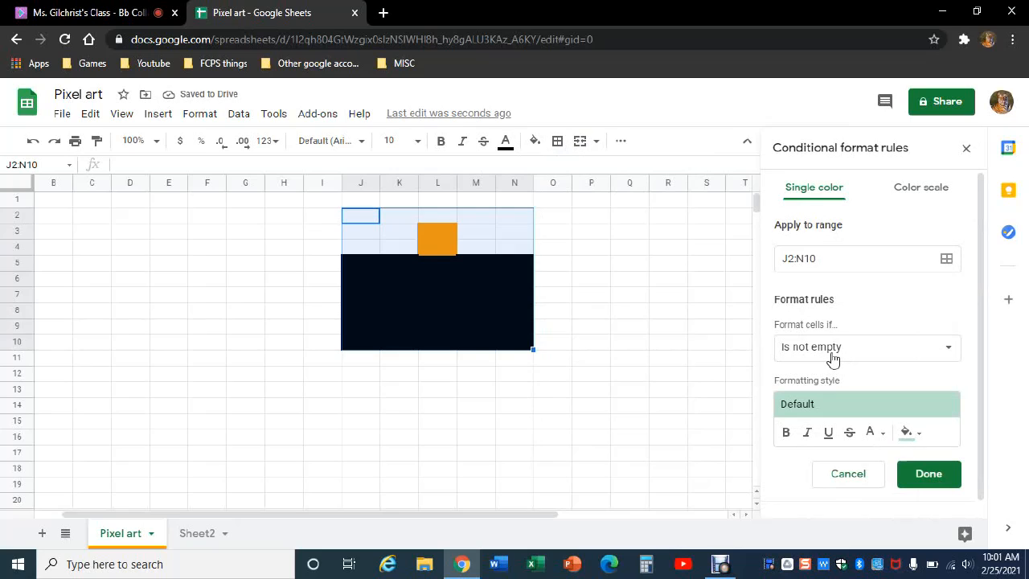
left_click(906, 434)
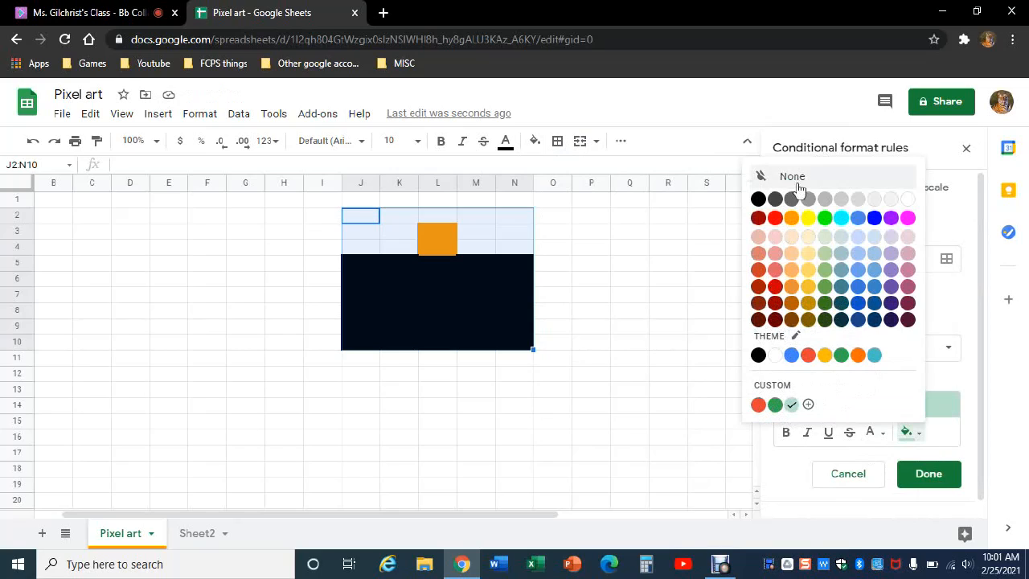
left_click(791, 220)
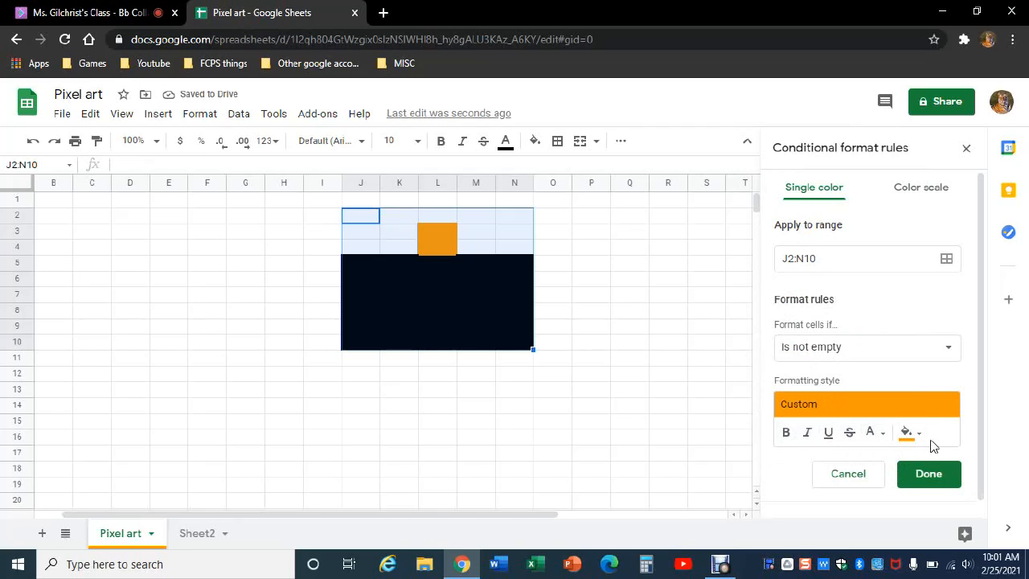
left_click(929, 474)
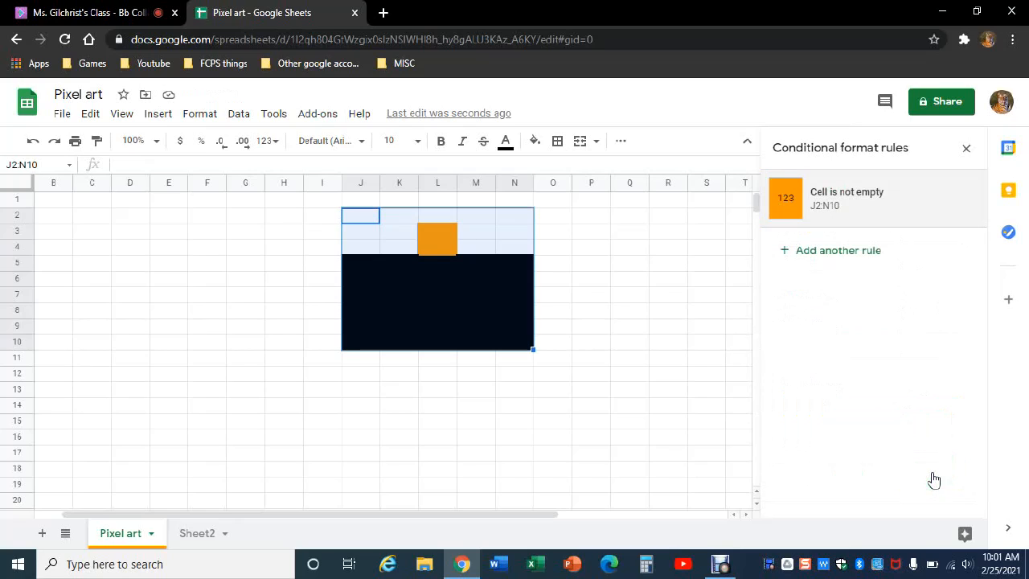
Delete the conditional format rule for J2:N10 and close the conditional formatting settings
left_click(700, 331)
left_click(430, 265)
left_click(437, 240)
left_click(445, 306)
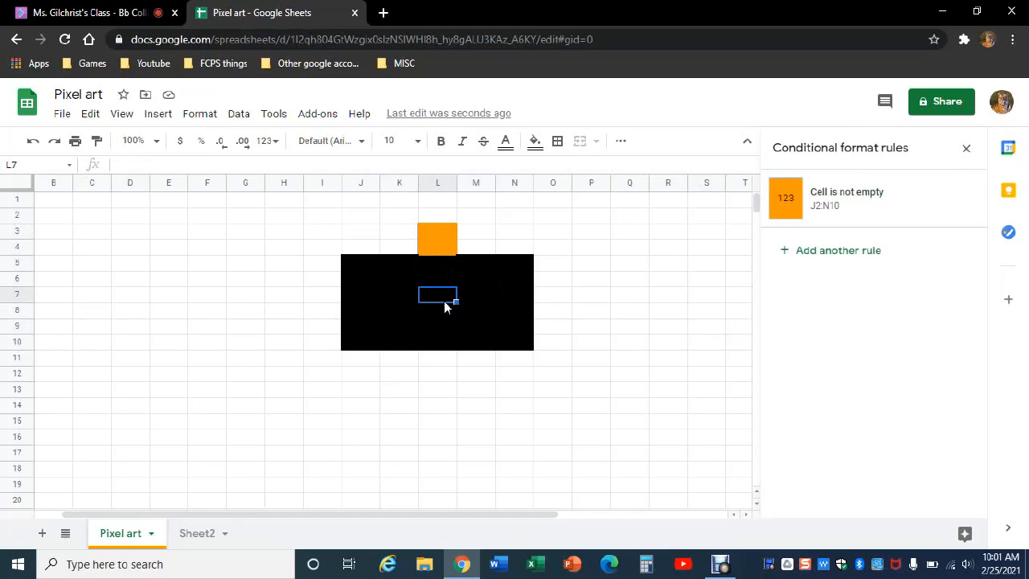
left_click(447, 309)
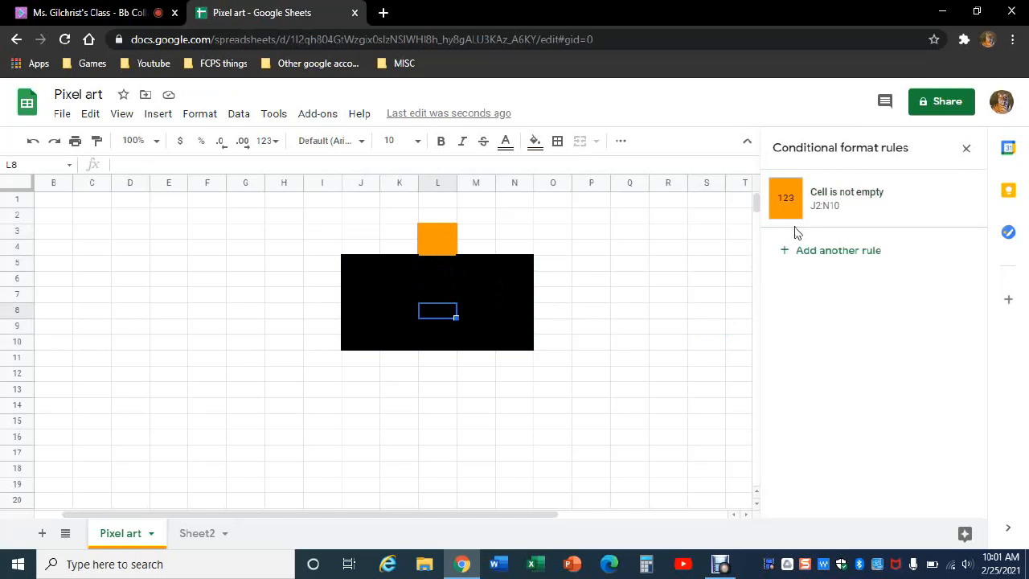
left_click(959, 199)
left_click(663, 297)
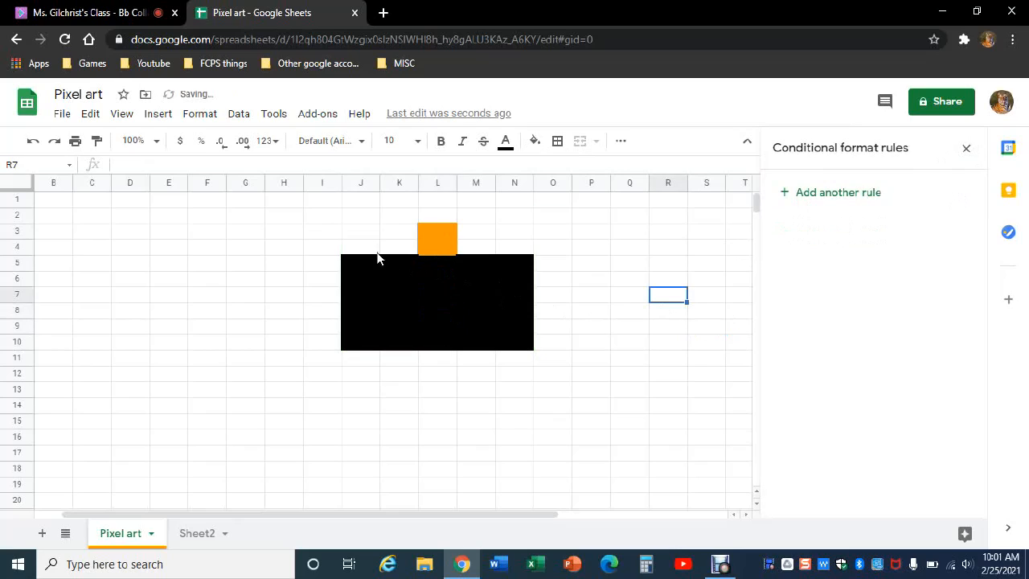
left_click(967, 148)
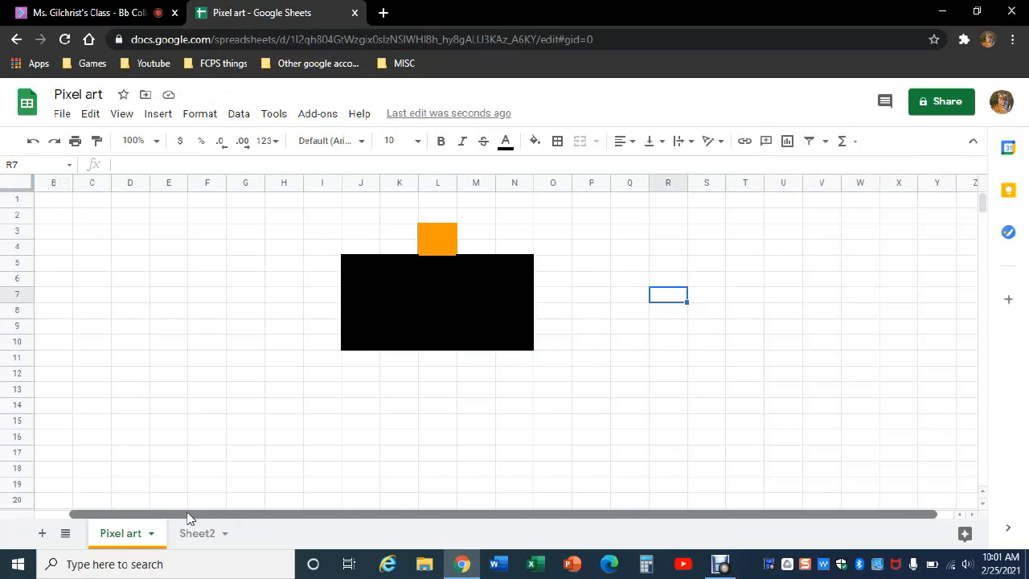
Resize columns A through Z to a width of 21 pixels to make the cells square
left_click_drag(190, 519, 5, 521)
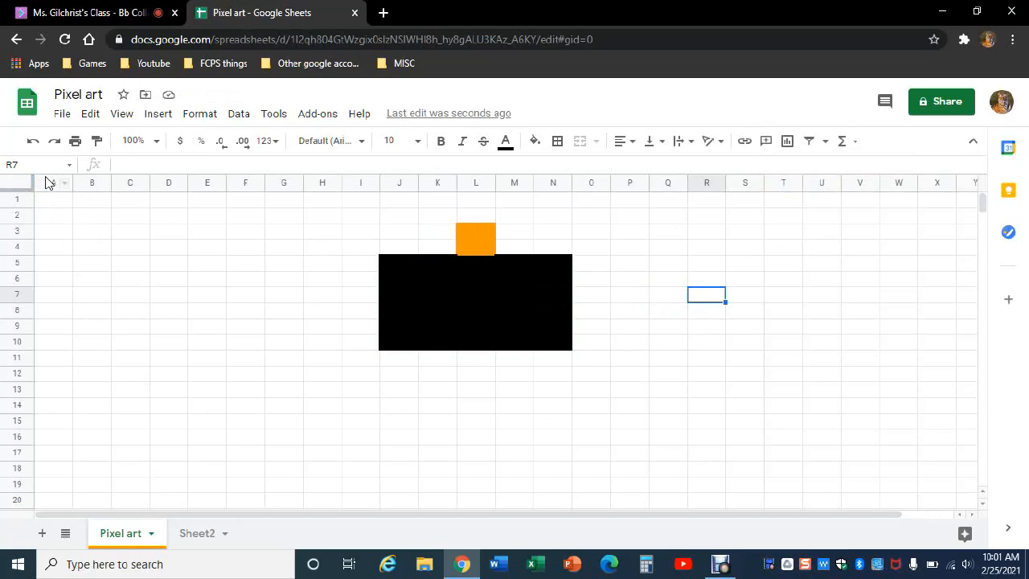
left_click_drag(47, 183, 1028, 369)
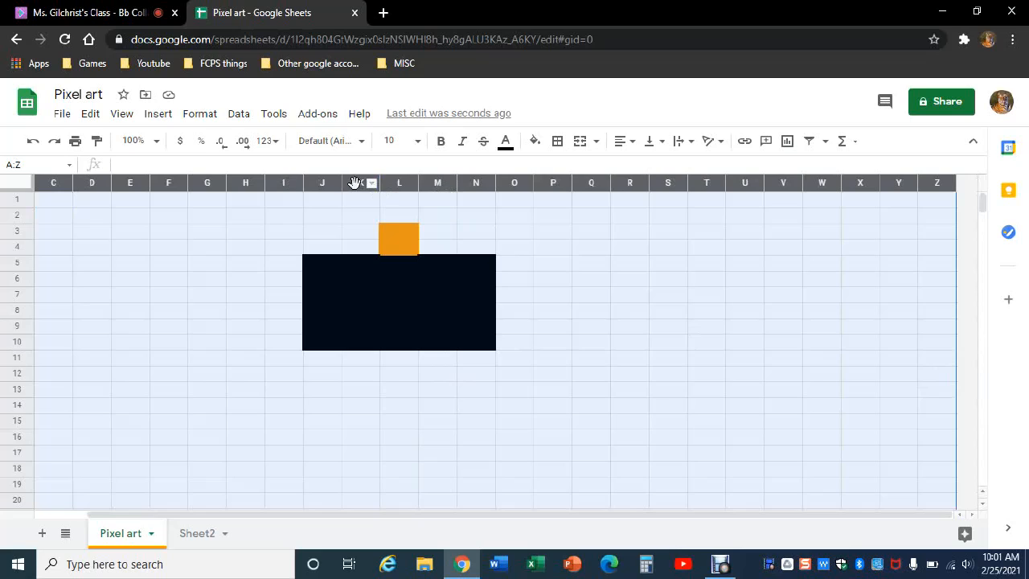
right_click(537, 268)
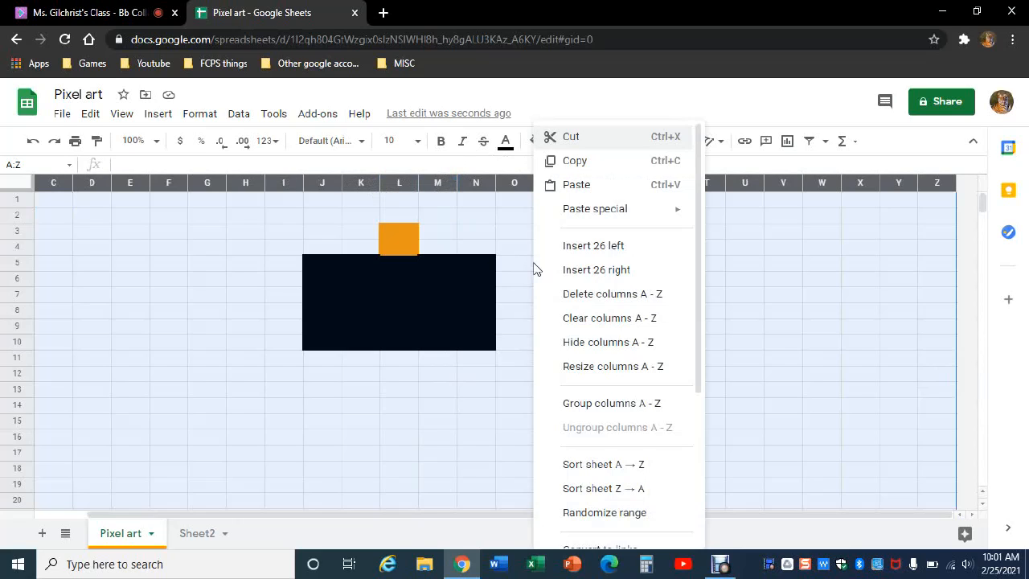
left_click(602, 370)
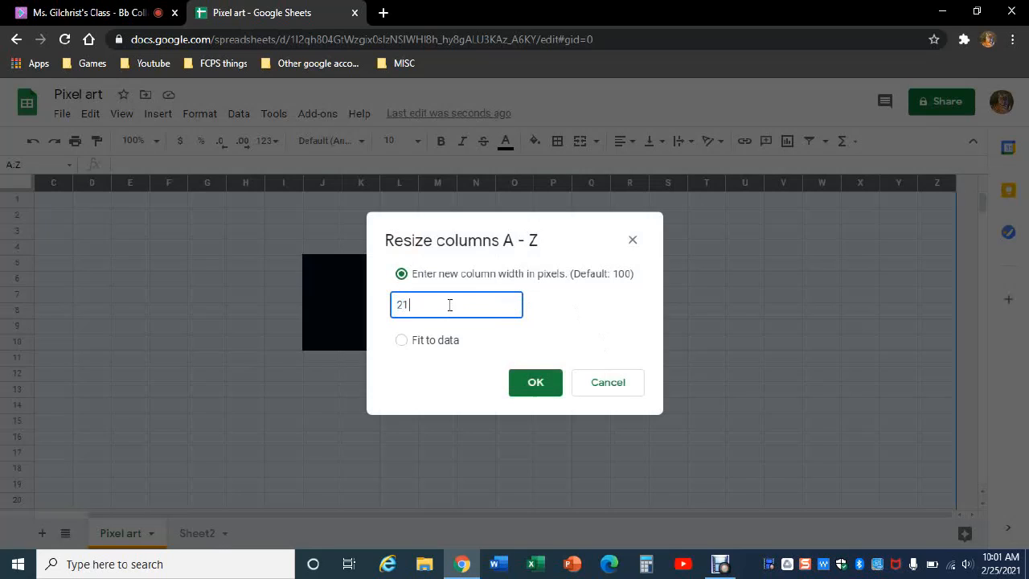
type("21")
left_click(519, 381)
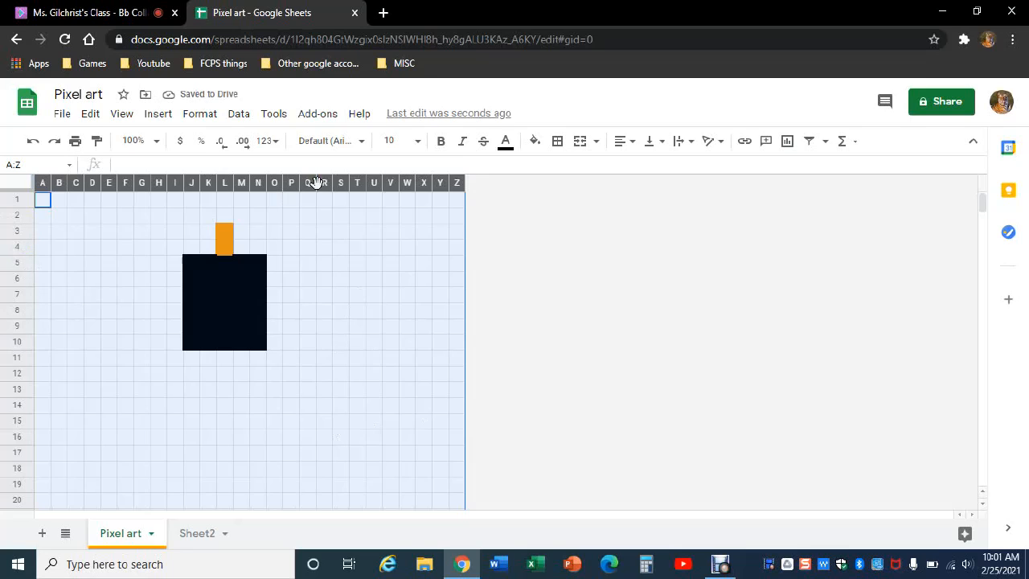
left_click(388, 269)
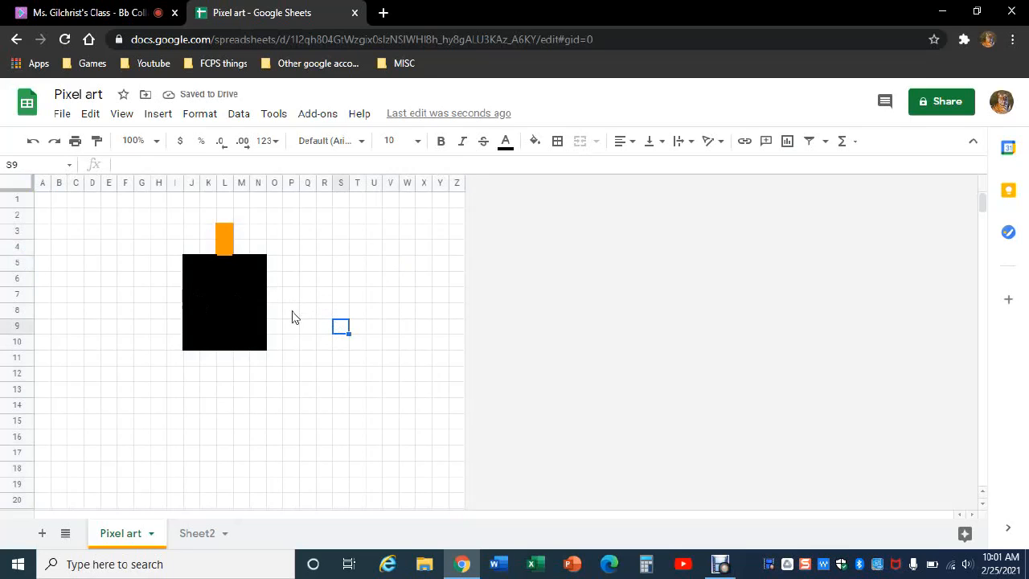
left_click(310, 269)
left_click(327, 341)
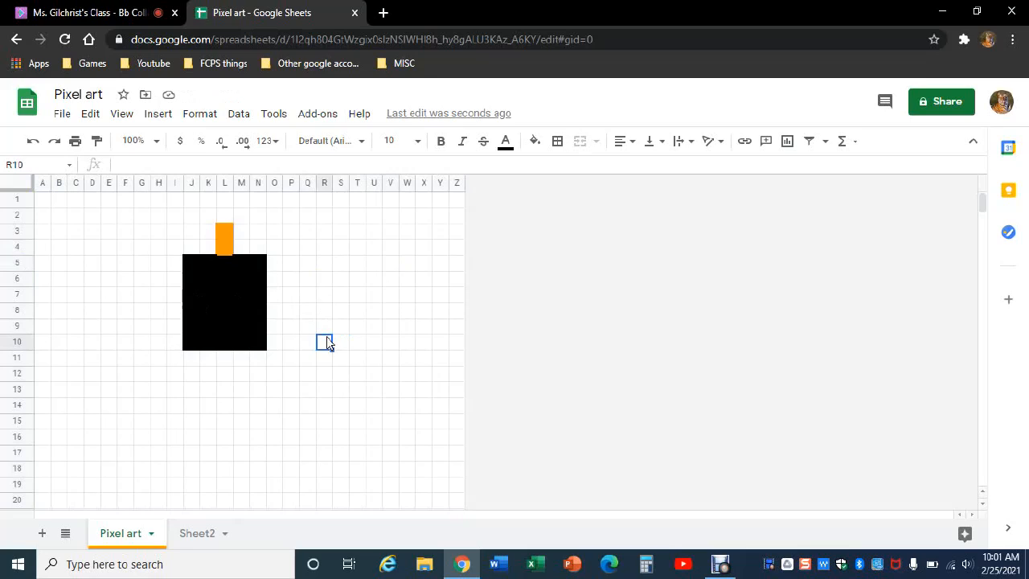
left_click(348, 362)
left_click(137, 363)
left_click(112, 267)
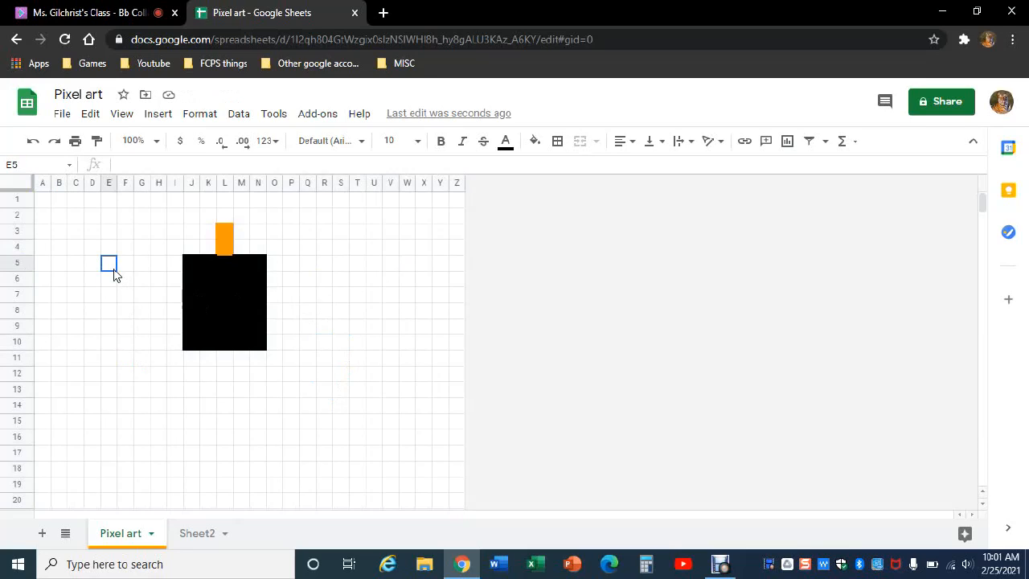
Reset the fill color of cells J2:N10
left_click(125, 202)
left_click_drag(224, 214, 232, 346)
left_click_drag(191, 219, 254, 344)
left_click(531, 148)
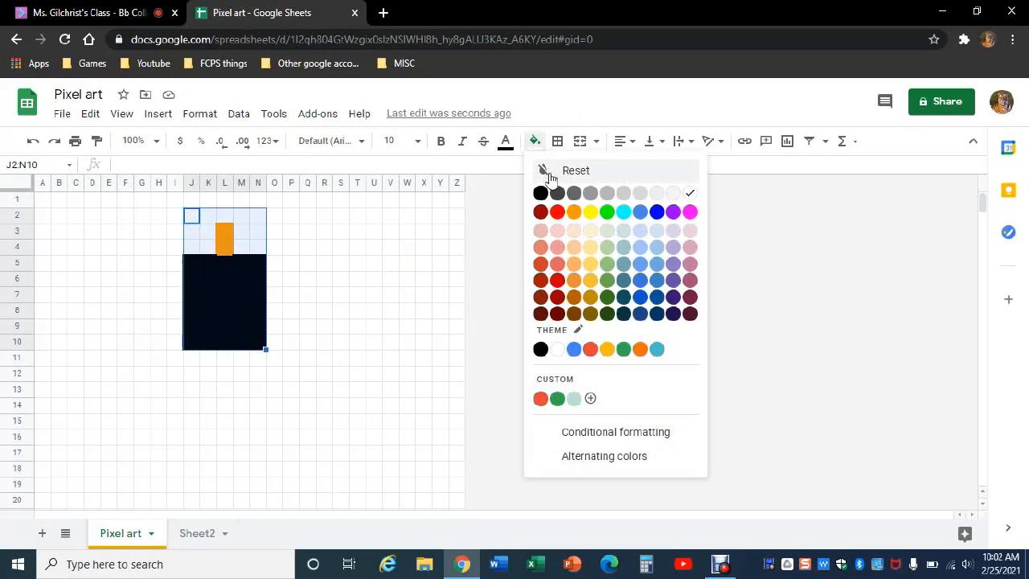
left_click(548, 171)
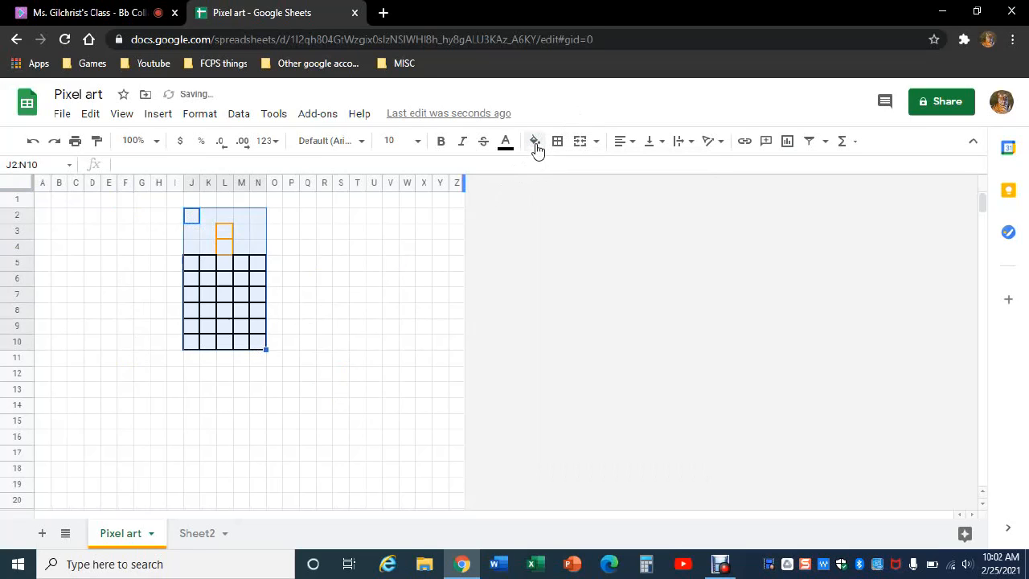
Remove all borders from cells J2:N10 and deselect the range
left_click(555, 147)
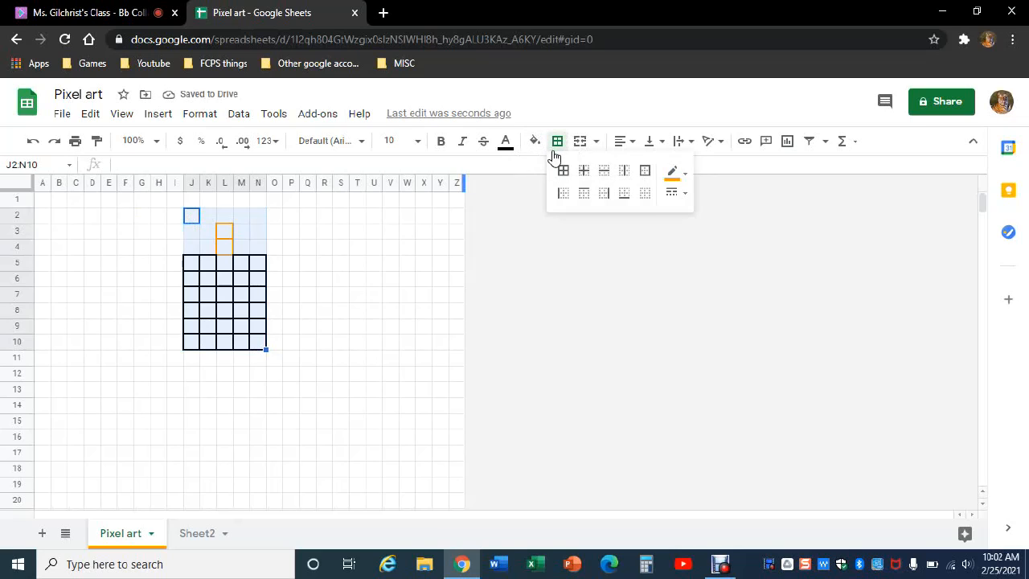
left_click(646, 196)
left_click(301, 265)
left_click(177, 234)
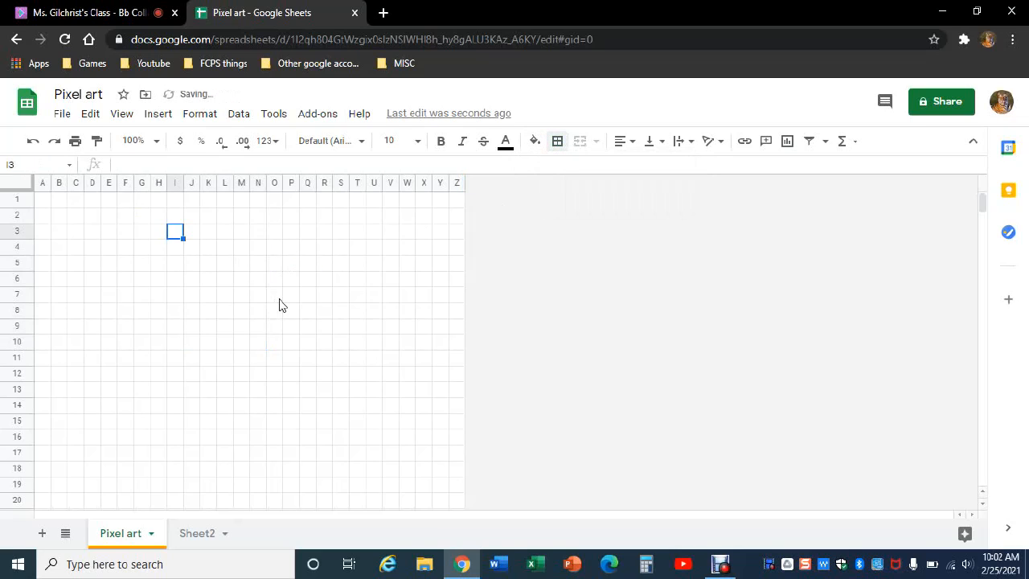
left_click(281, 297)
left_click(95, 267)
left_click_drag(246, 267, 263, 281)
left_click(91, 233)
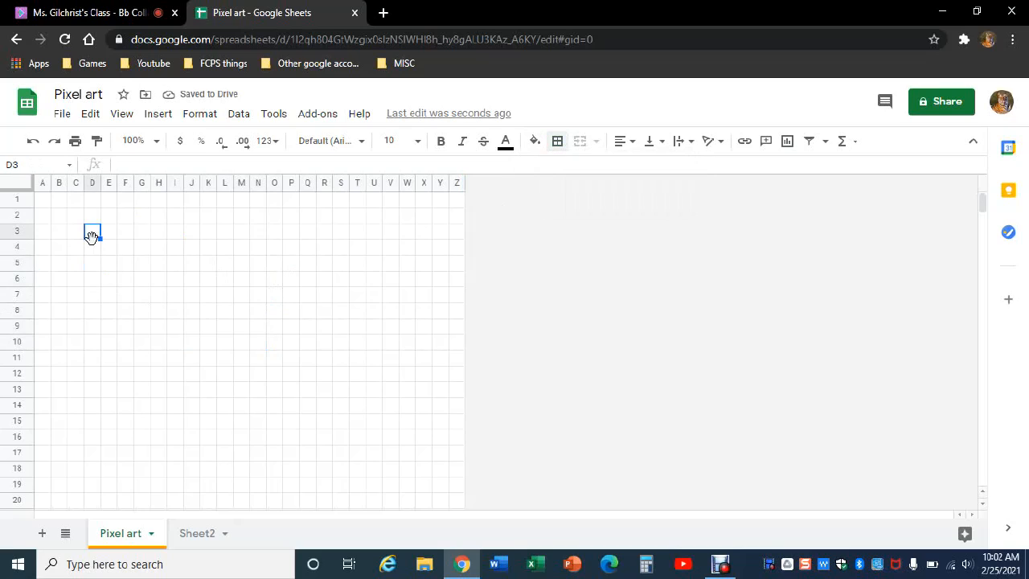
left_click(721, 568)
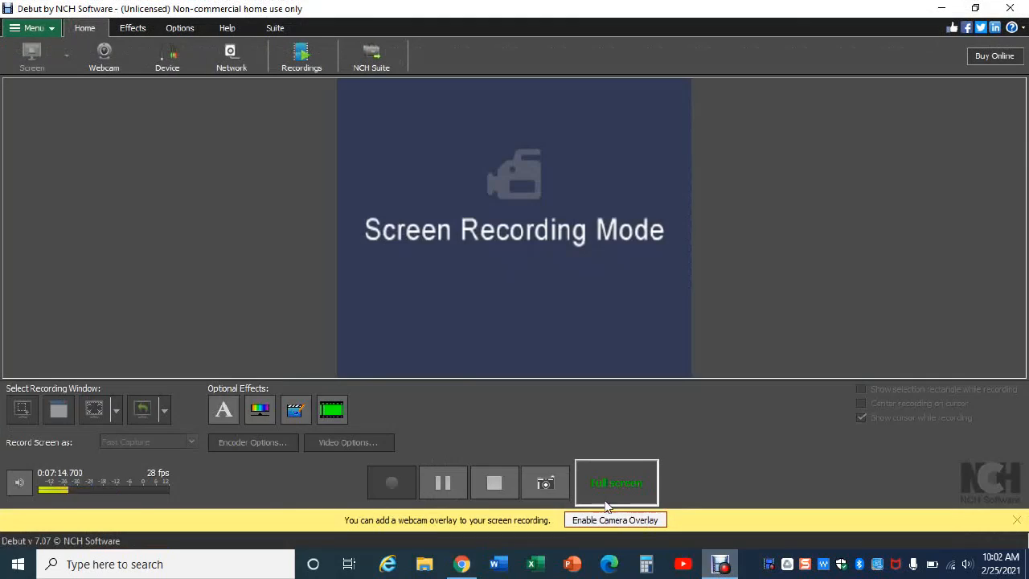